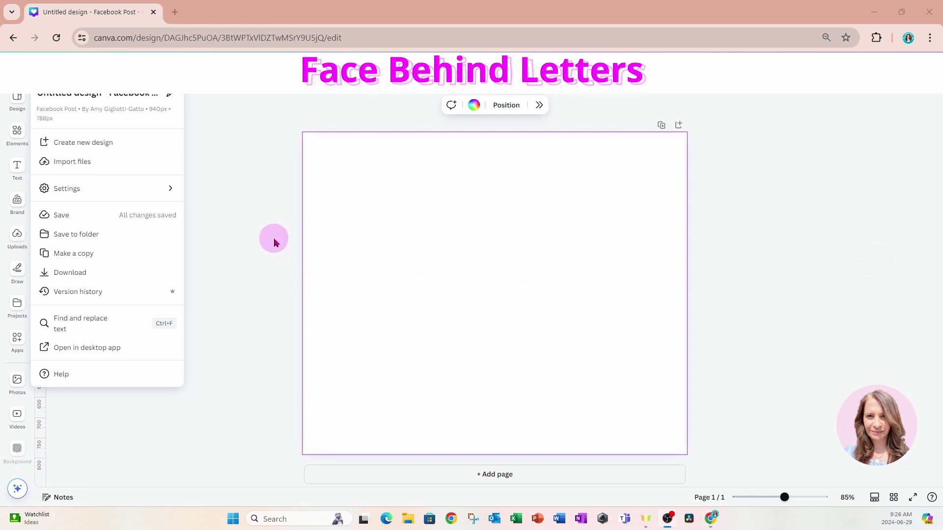
Step: Search Elements for 'womans' and set the smiling long-haired woman photo as the page background
left_click(263, 226)
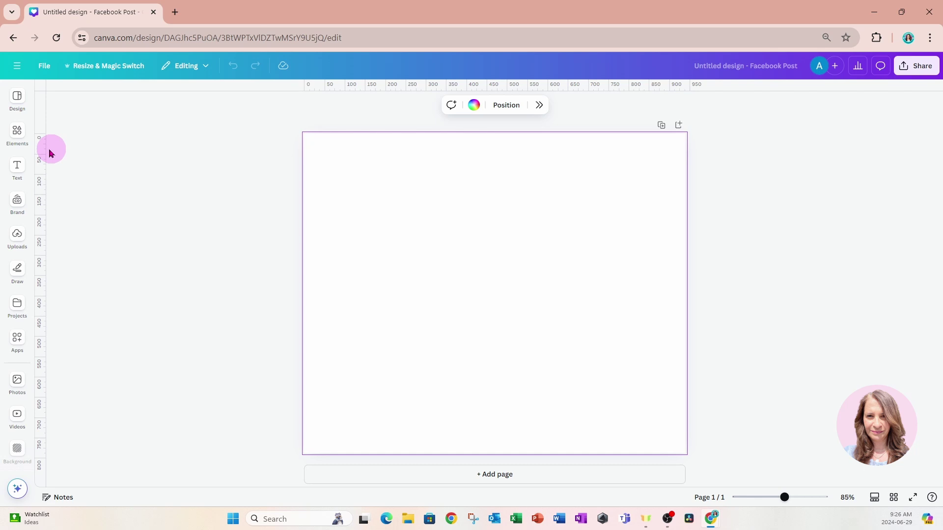
left_click(5, 140)
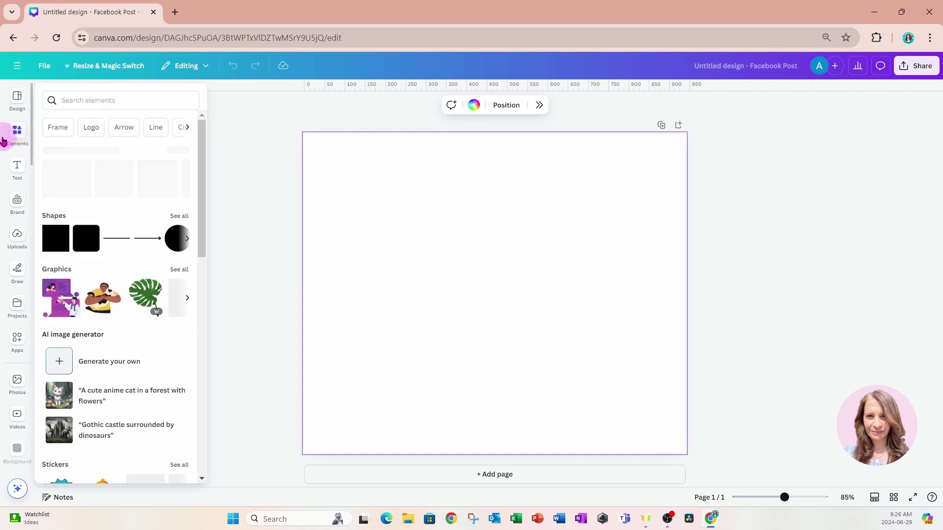
left_click(68, 97)
type("wo")
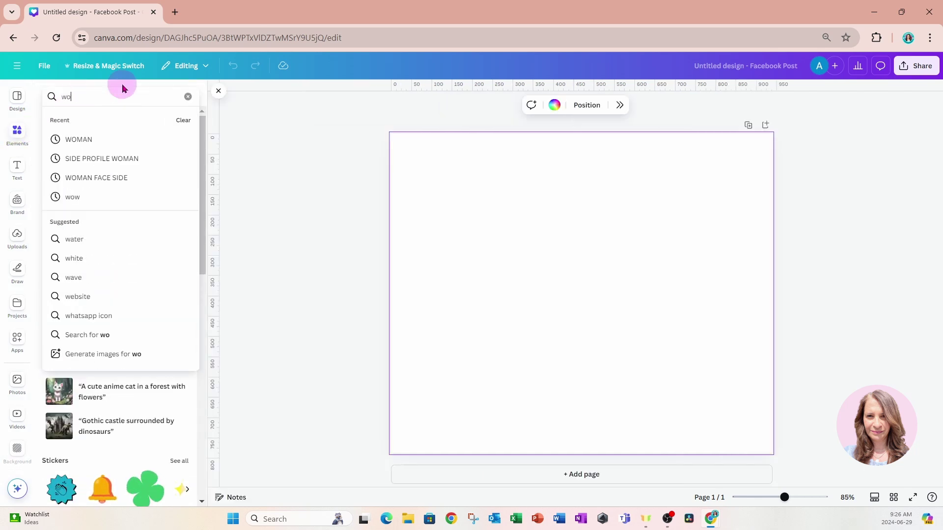
left_click(607, 275)
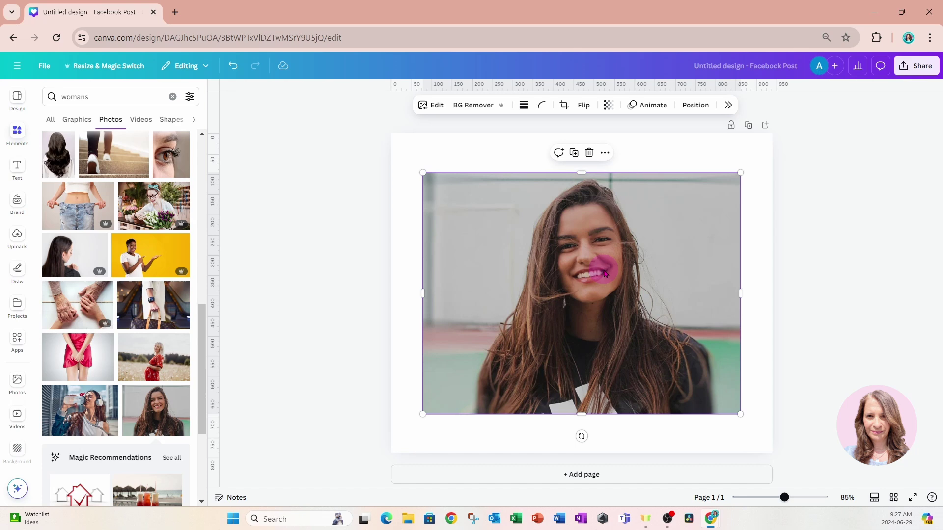
right_click(605, 274)
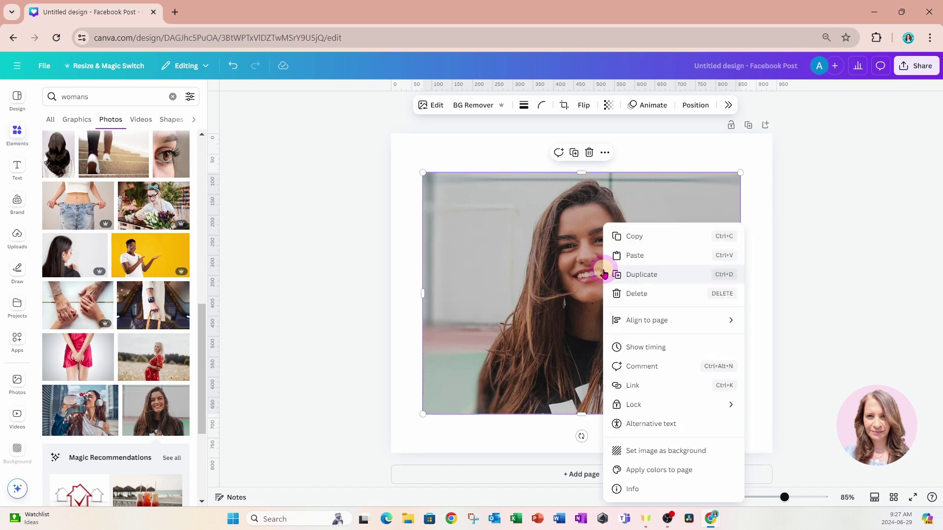
left_click(643, 451)
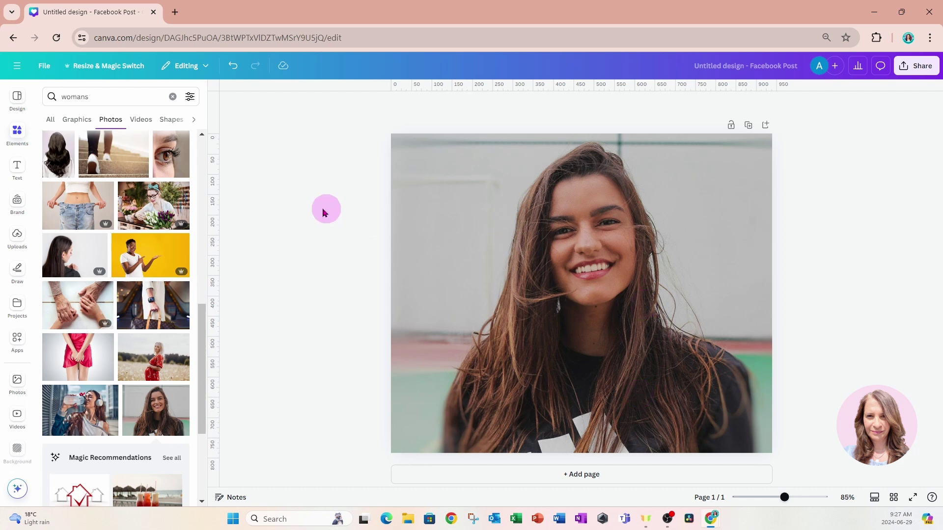
Step: Add a square shape from Elements to the page
left_click(19, 143)
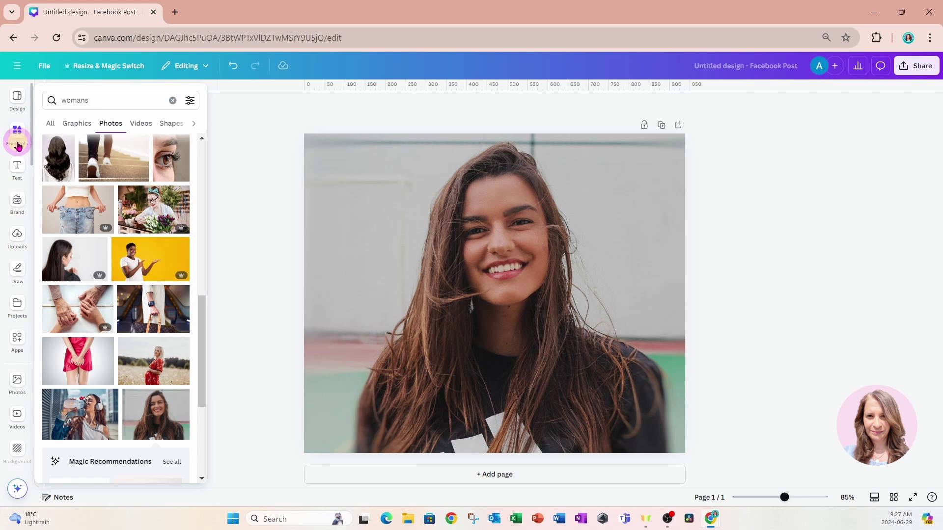
mouse_move(17, 165)
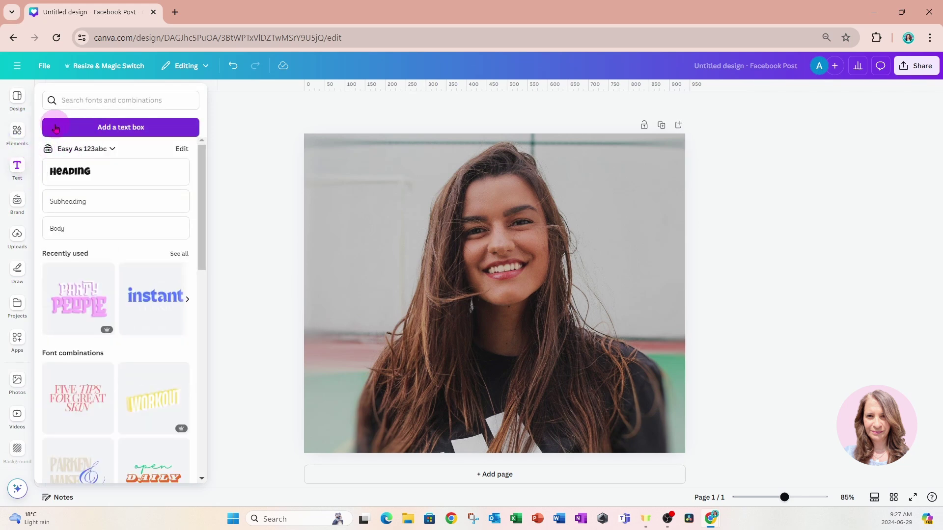
mouse_move(16, 140)
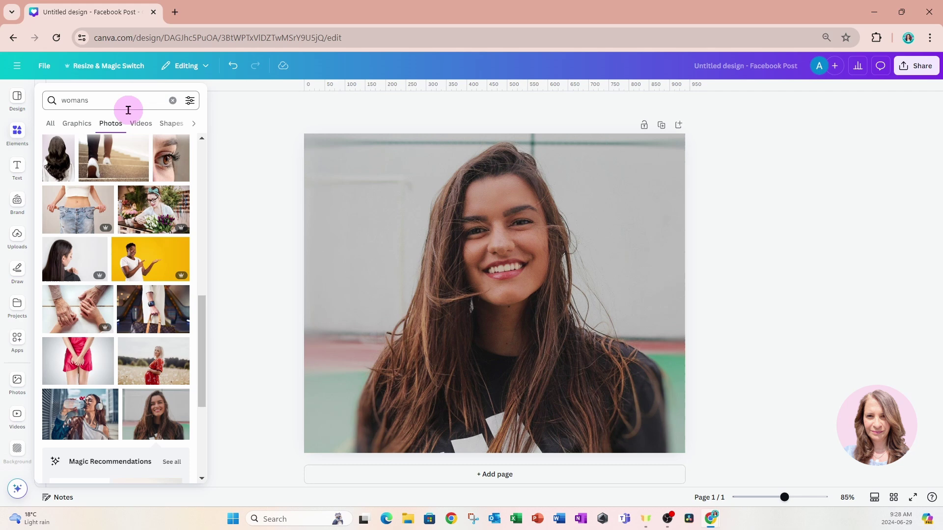
left_click(173, 100)
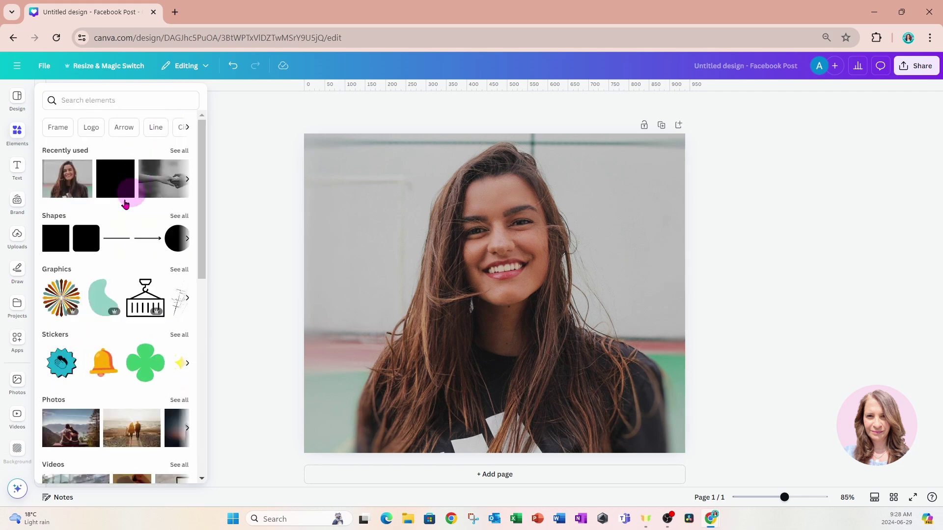
left_click(116, 182)
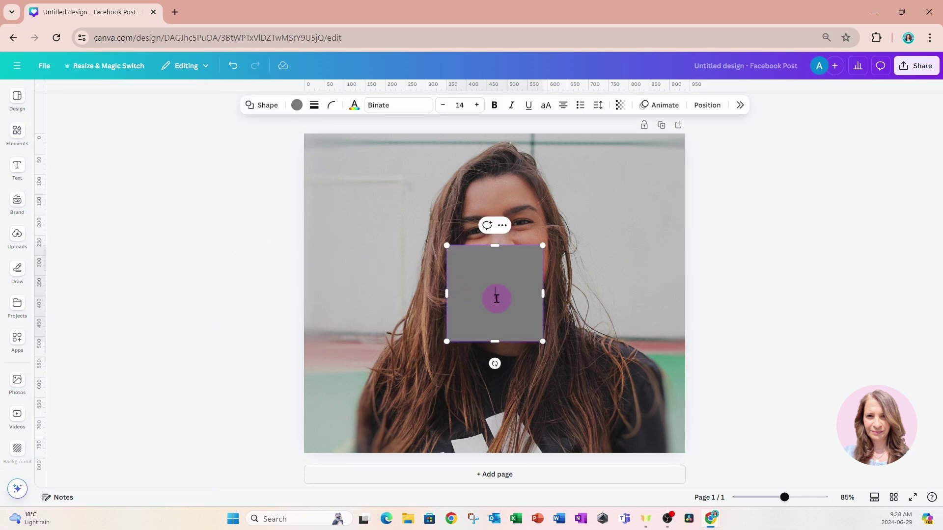
Step: Stretch the square over the page's left half and fill it white
double_click(495, 294)
left_click(559, 305)
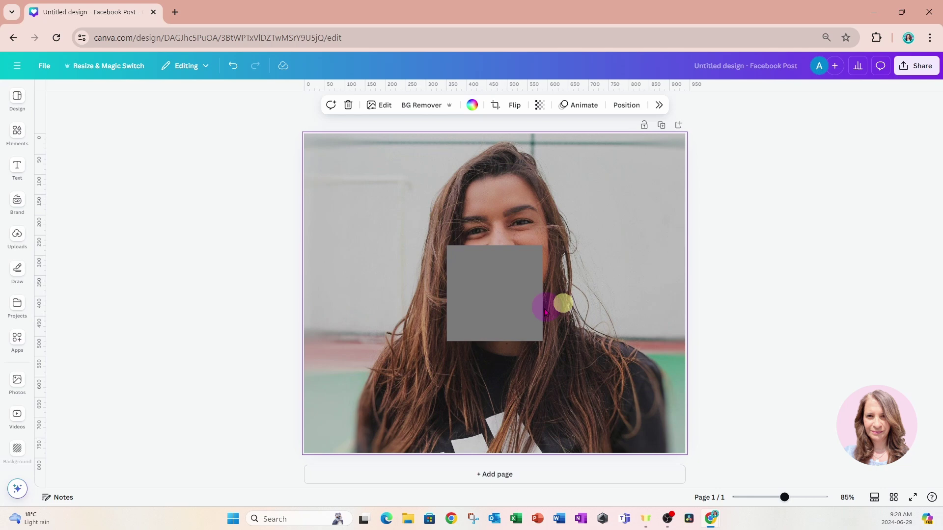
left_click_drag(511, 320, 495, 459)
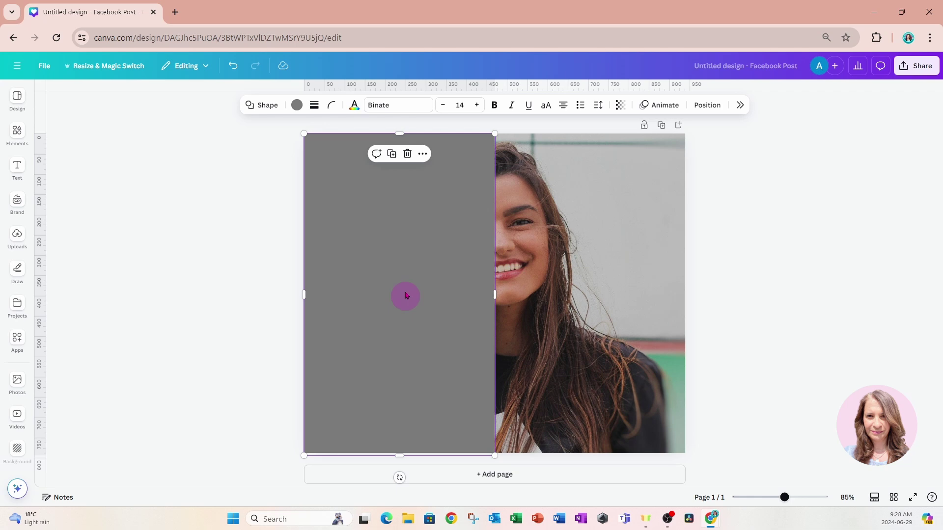
left_click(400, 268)
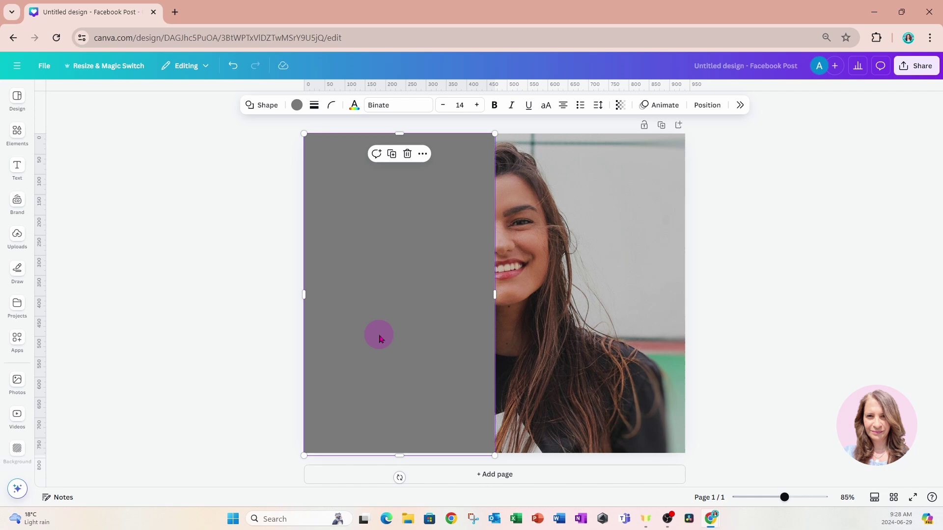
left_click(296, 106)
left_click(806, 227)
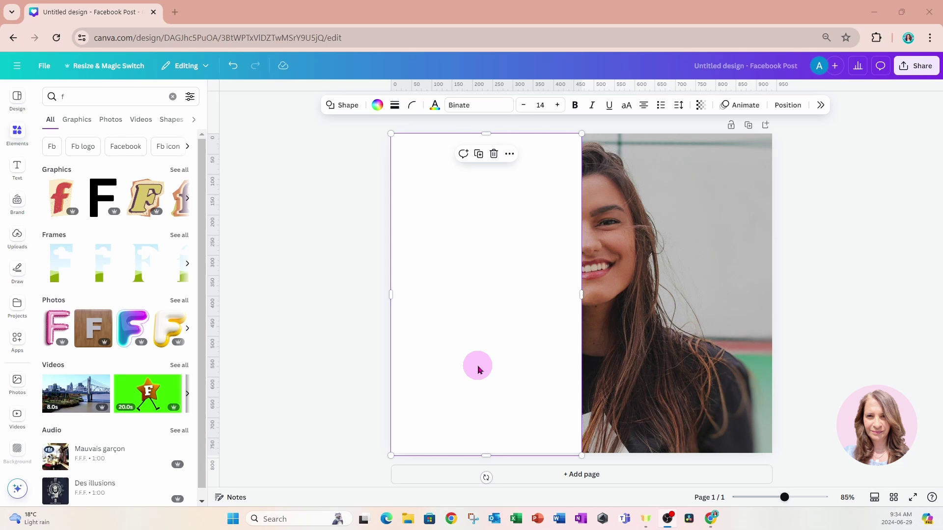
Step: Search Elements for 'b' and show all the letter-B frames
left_click(173, 97)
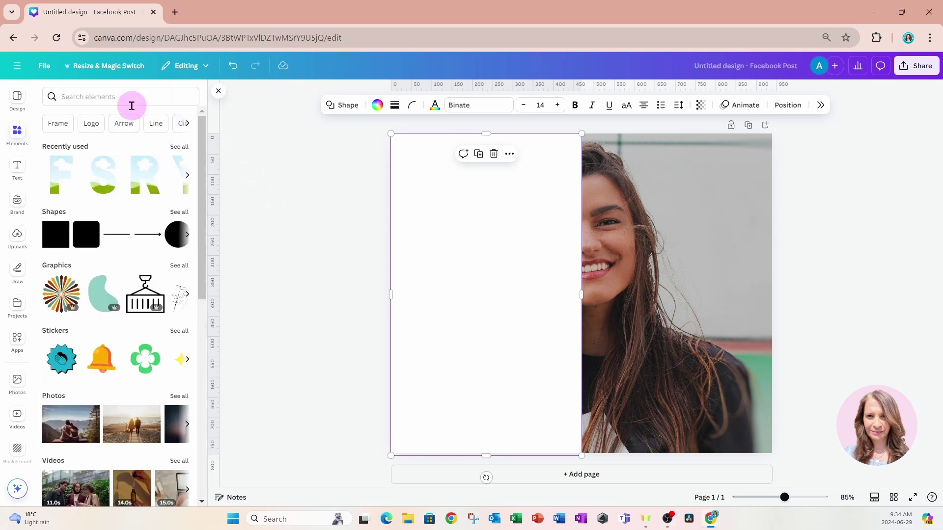
left_click(124, 98)
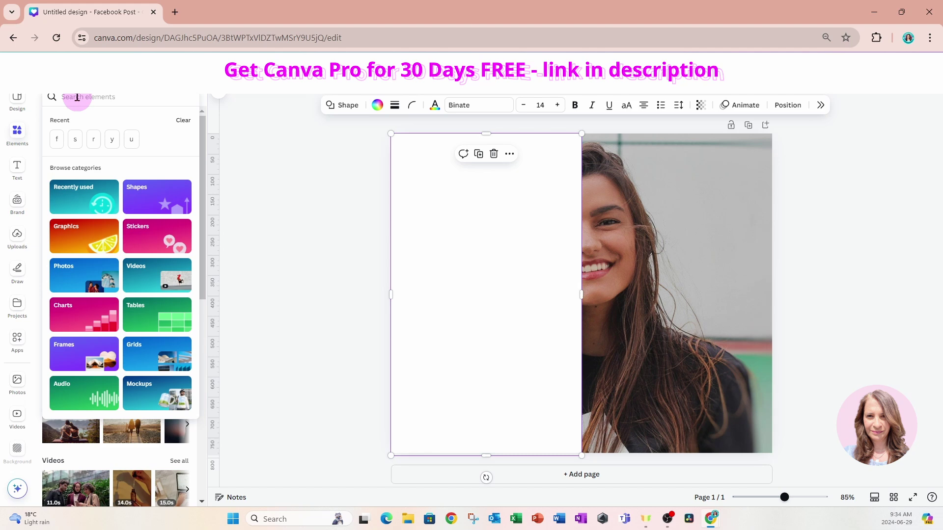
type("b")
key("Return")
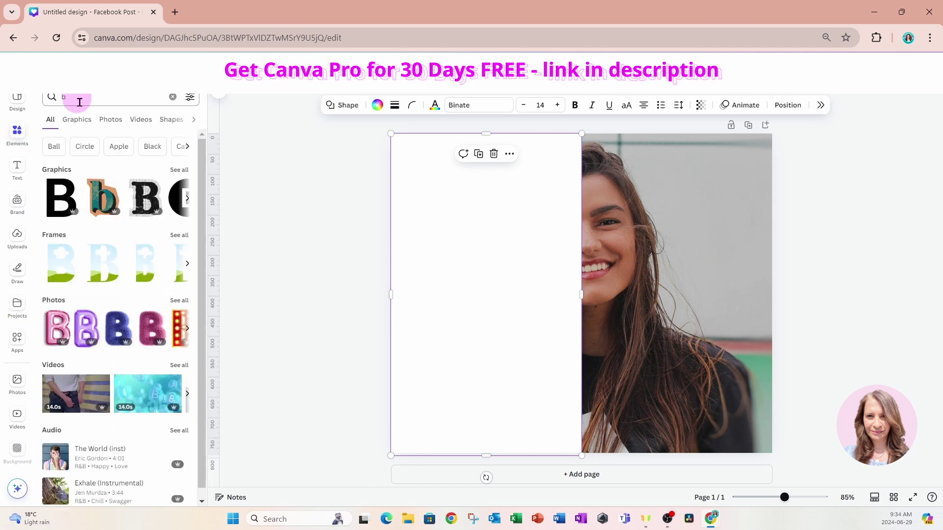
left_click(175, 238)
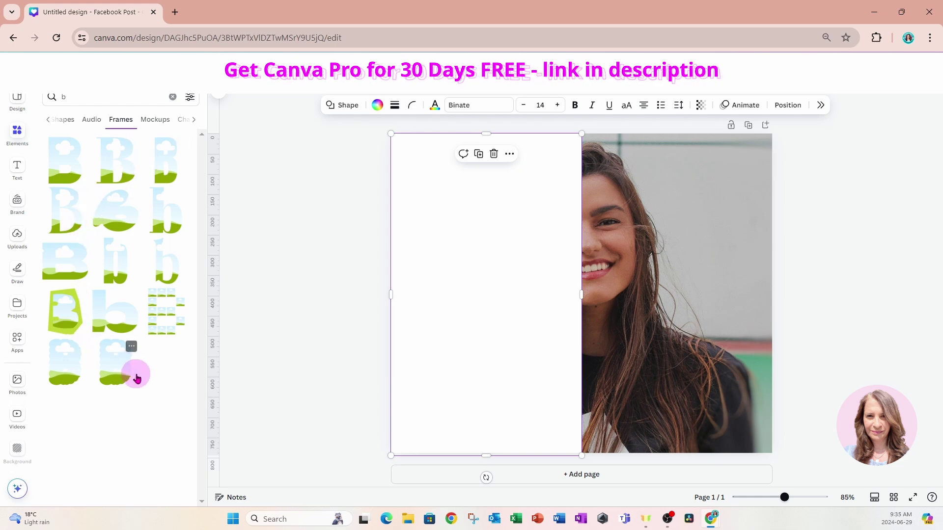
Step: Add B and E letter frames, resize them, and line them up side by side at the top
left_click(64, 168)
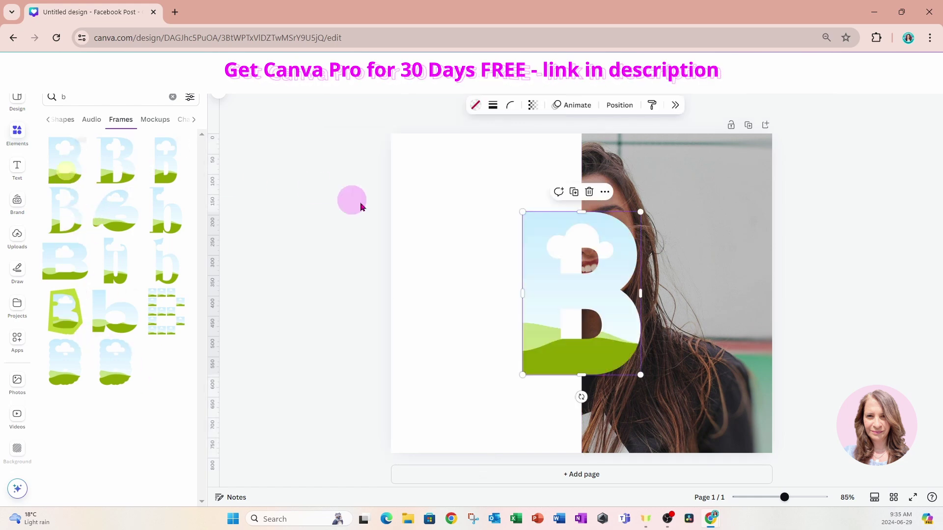
left_click_drag(639, 211, 485, 192)
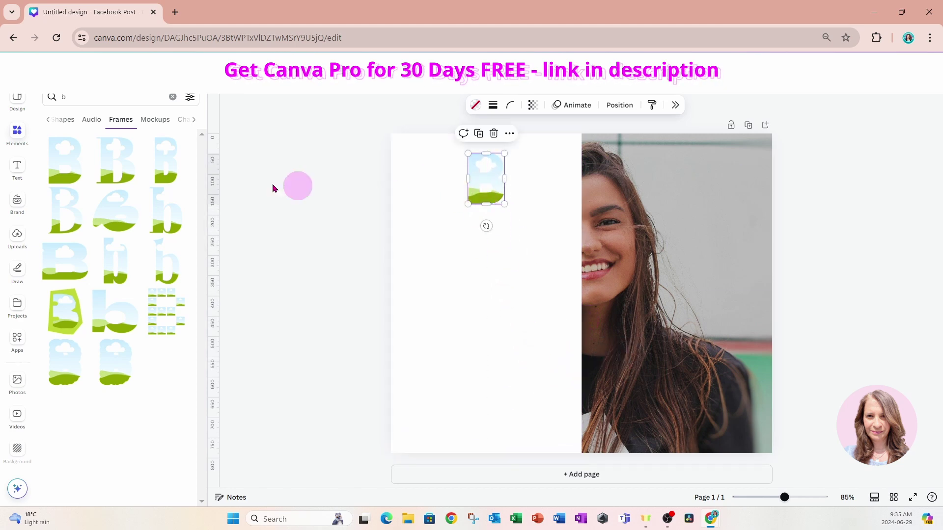
left_click(70, 98)
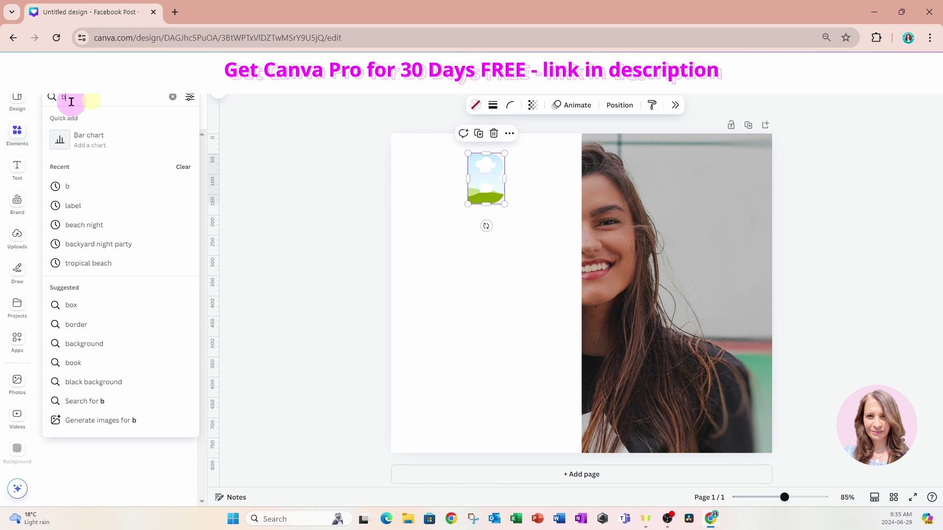
type("e")
key("Return")
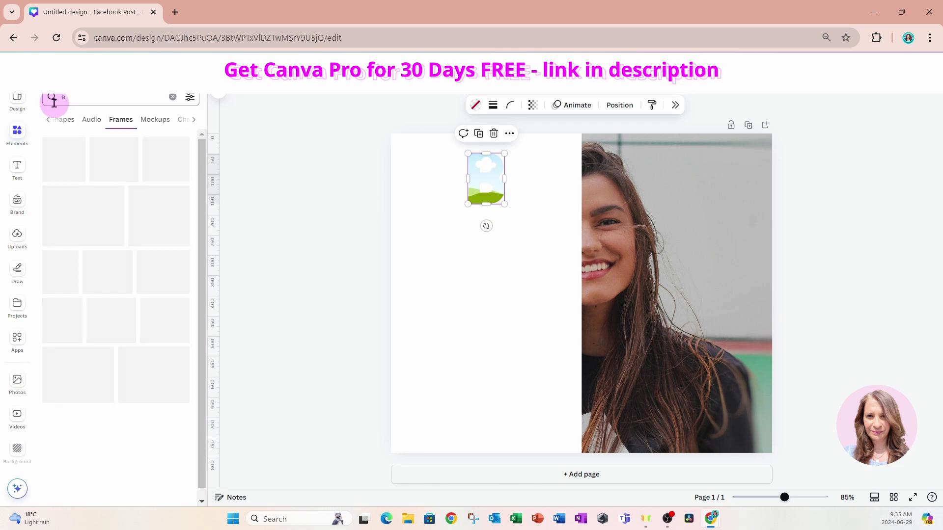
left_click(64, 166)
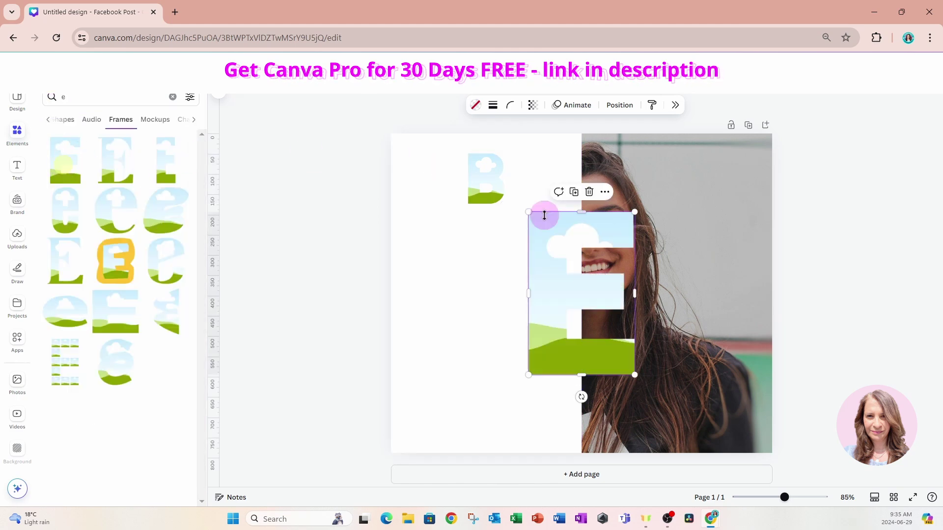
left_click_drag(636, 214, 570, 312)
left_click_drag(546, 359, 575, 220)
left_click(495, 201)
left_click_drag(495, 201, 479, 220)
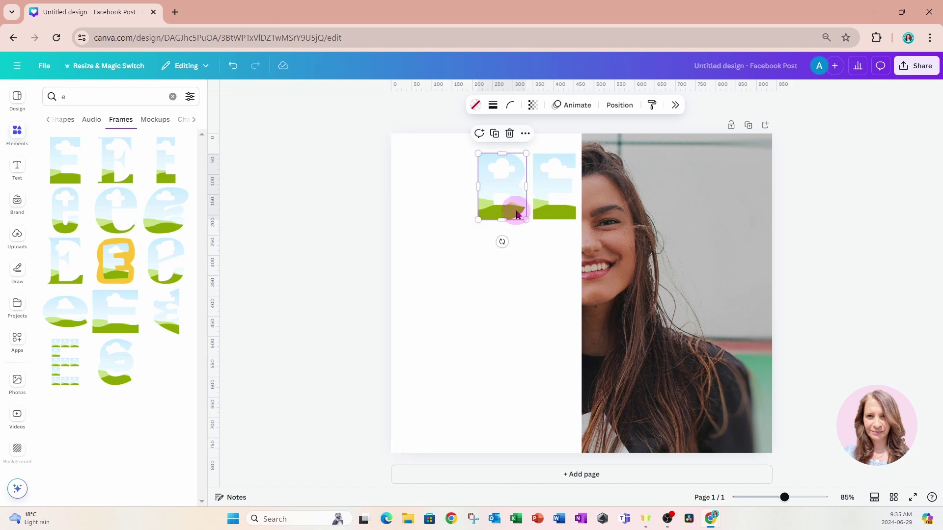
Step: Search 'h' and add a shrunken H letter frame
left_click(459, 237)
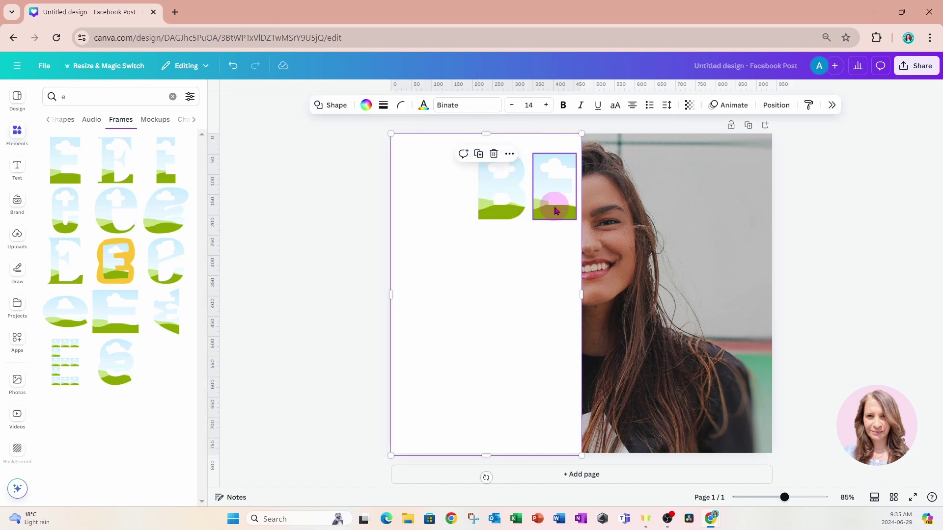
left_click(92, 97)
key("BackSpace")
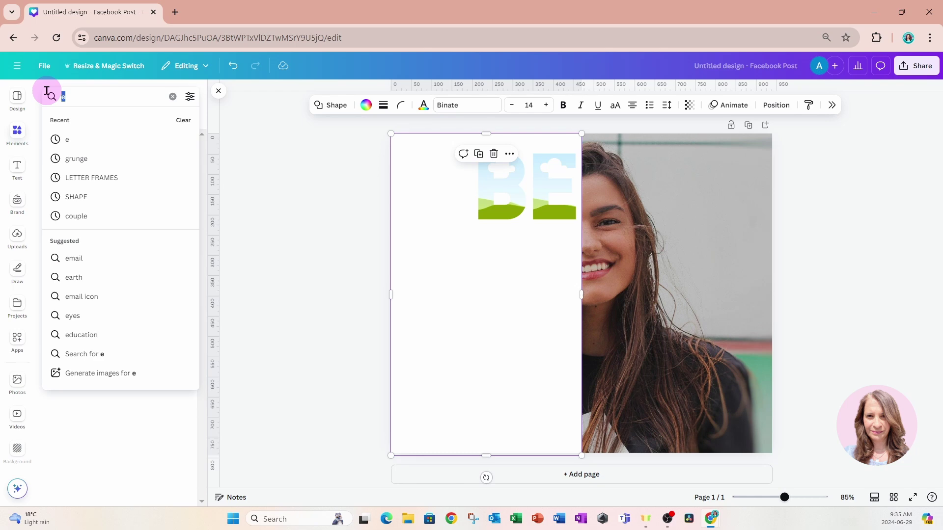
type("h")
key("Return")
left_click(74, 164)
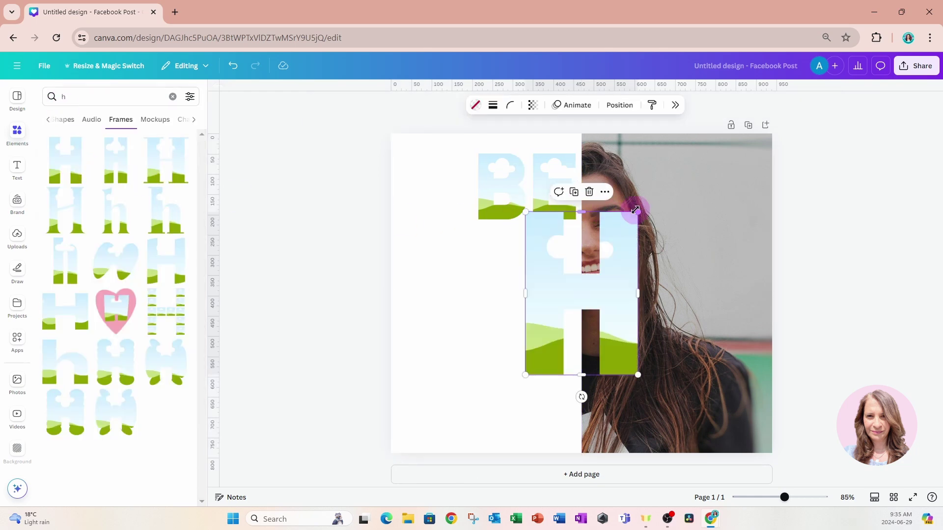
left_click_drag(636, 210, 432, 265)
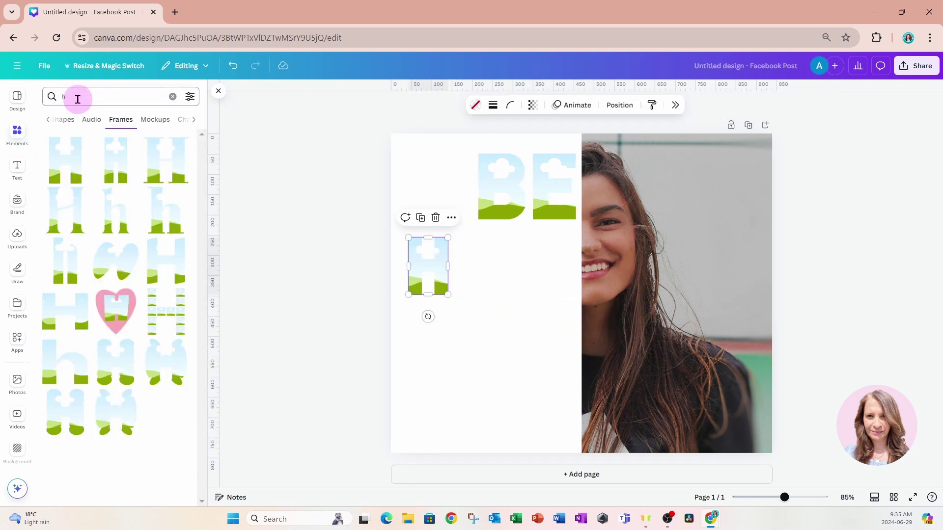
Step: Search 'y', add a Y letter frame, and resize it below the BE letters
left_click(76, 97)
type("y")
key("Return")
left_click(59, 158)
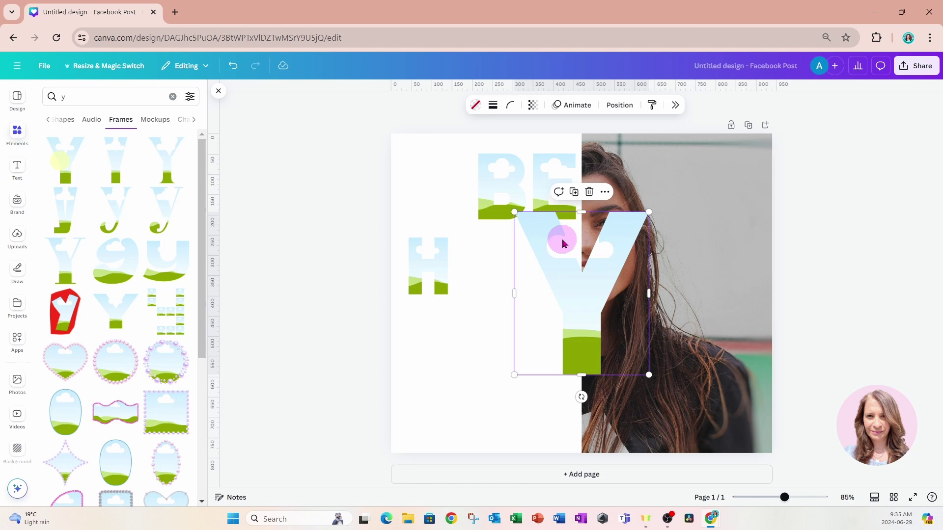
left_click_drag(647, 219, 556, 330)
left_click_drag(536, 363, 527, 220)
left_click_drag(545, 207, 545, 370)
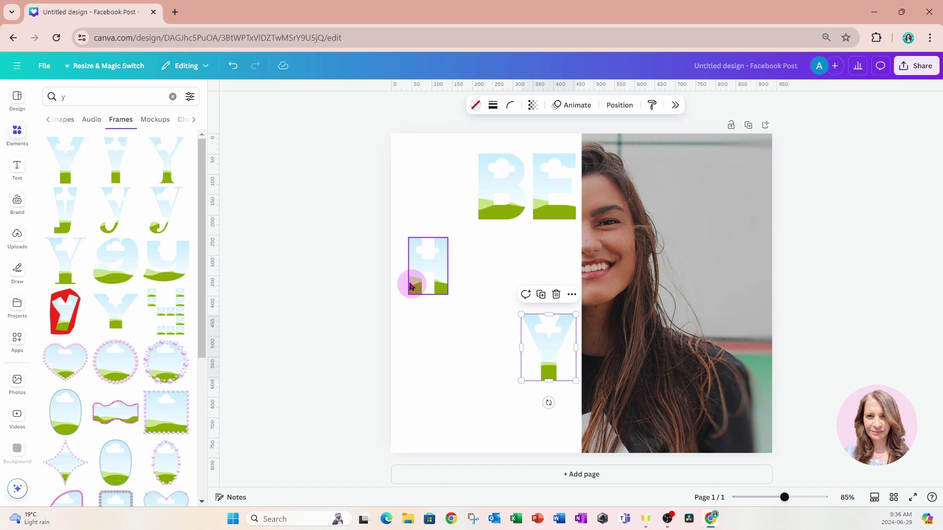
Step: Search 'p', add a P letter frame, and place it under the E
left_click(88, 98)
key("BackSpace")
type("p")
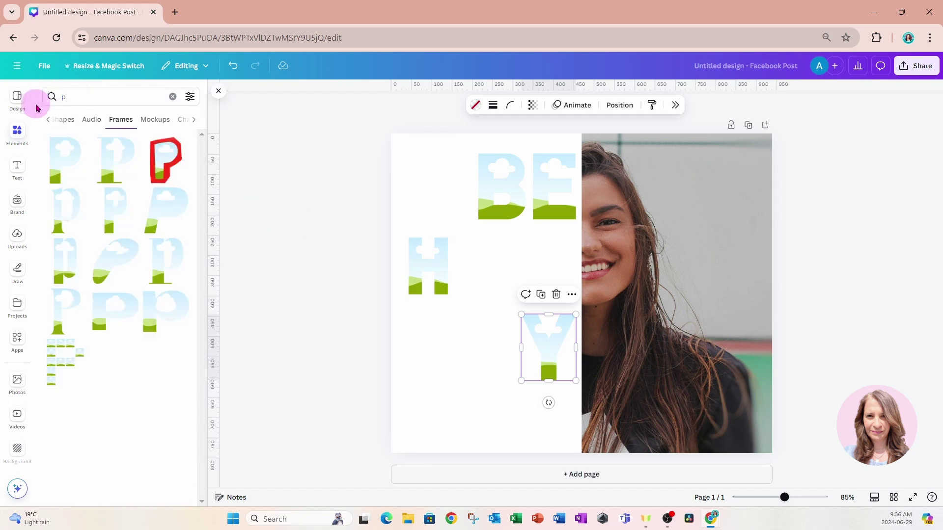
left_click(58, 154)
left_click_drag(633, 213, 581, 295)
left_click_drag(545, 324, 556, 275)
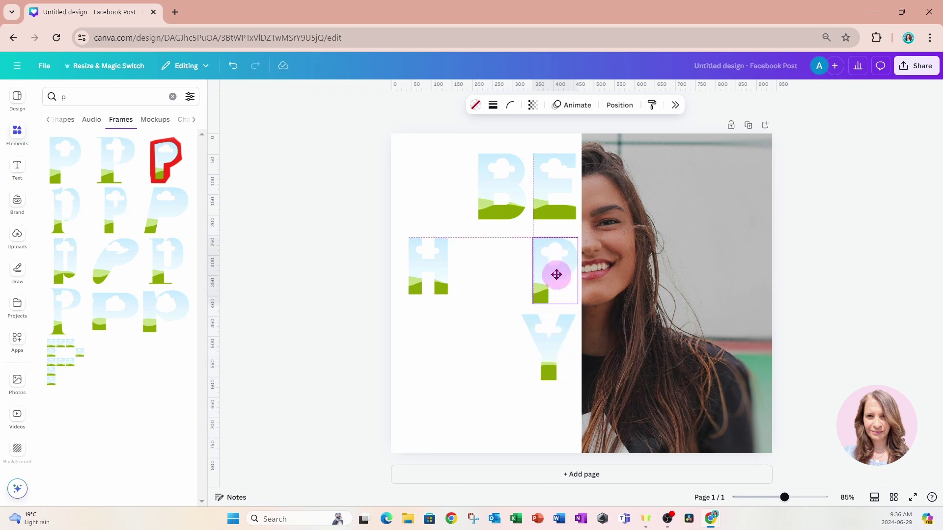
Step: Add an A letter frame and fit it between the H and P
left_click(399, 210)
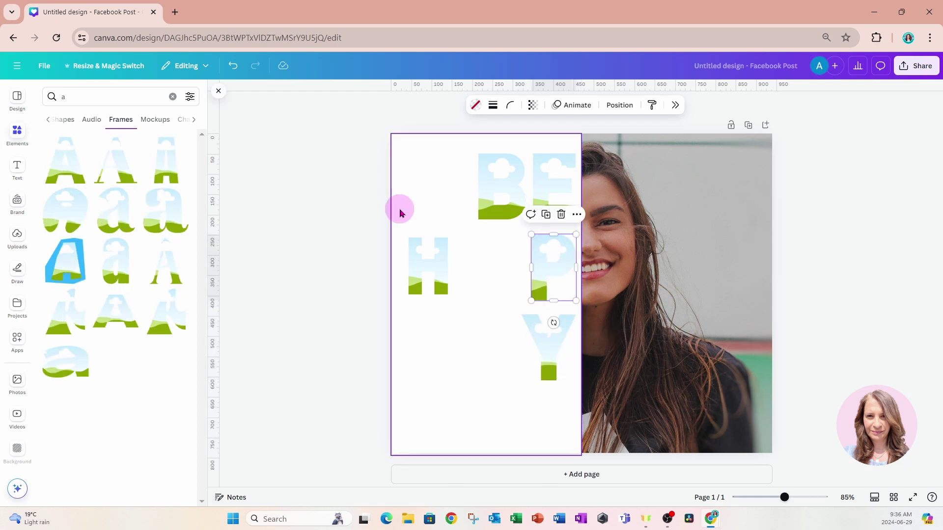
left_click(165, 211)
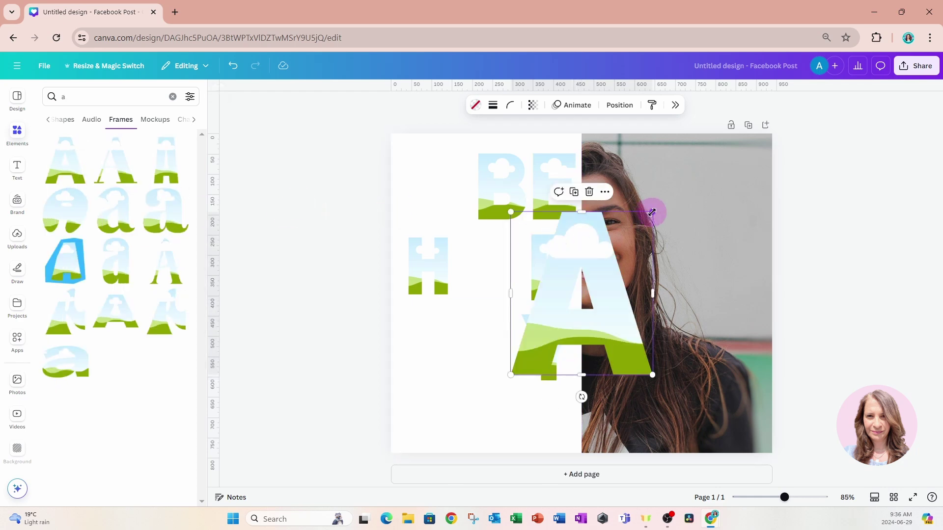
left_click_drag(652, 211, 589, 289)
left_click_drag(563, 327, 496, 269)
left_click_drag(521, 319, 464, 301)
Step: Enlarge the H frame to match the others and even out the HAP spacing
left_click(417, 284)
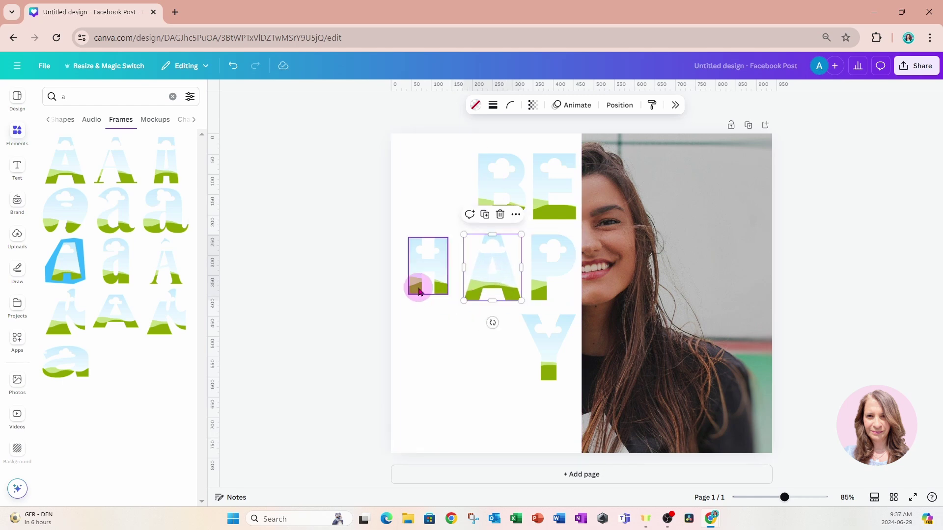
left_click_drag(448, 238, 451, 235)
left_click_drag(450, 296, 454, 301)
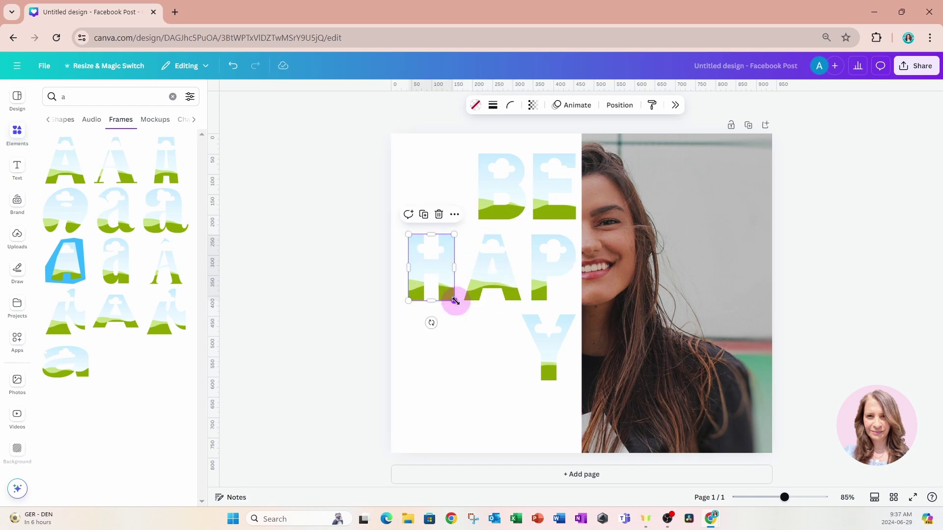
left_click(448, 337)
left_click(541, 284)
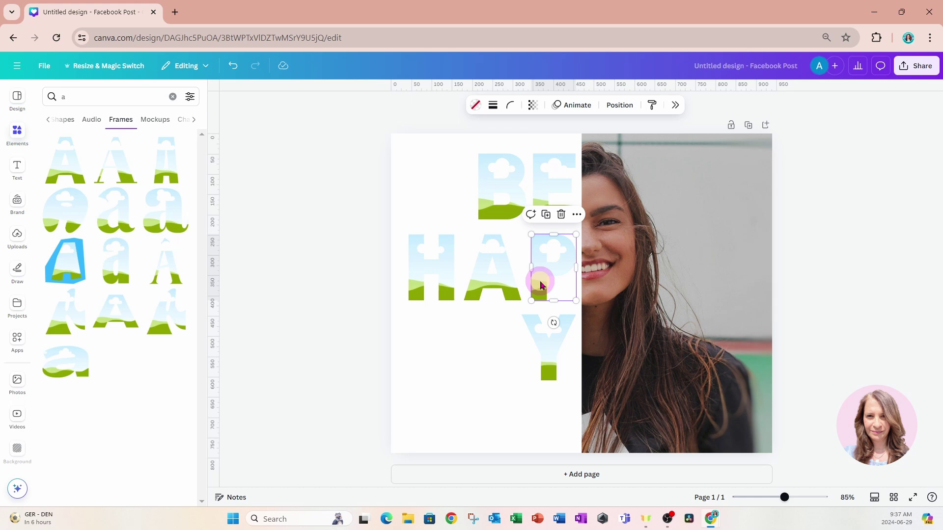
left_click_drag(486, 280, 490, 280)
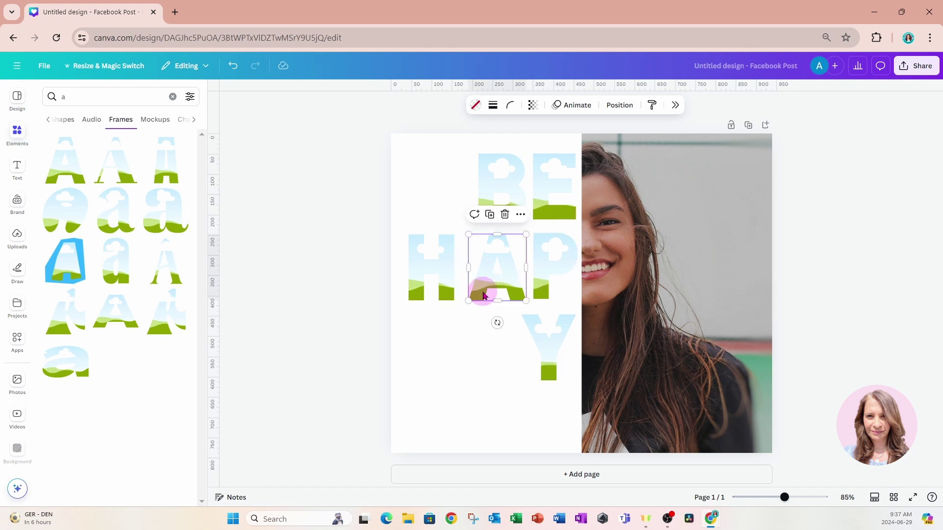
left_click_drag(440, 296, 448, 296)
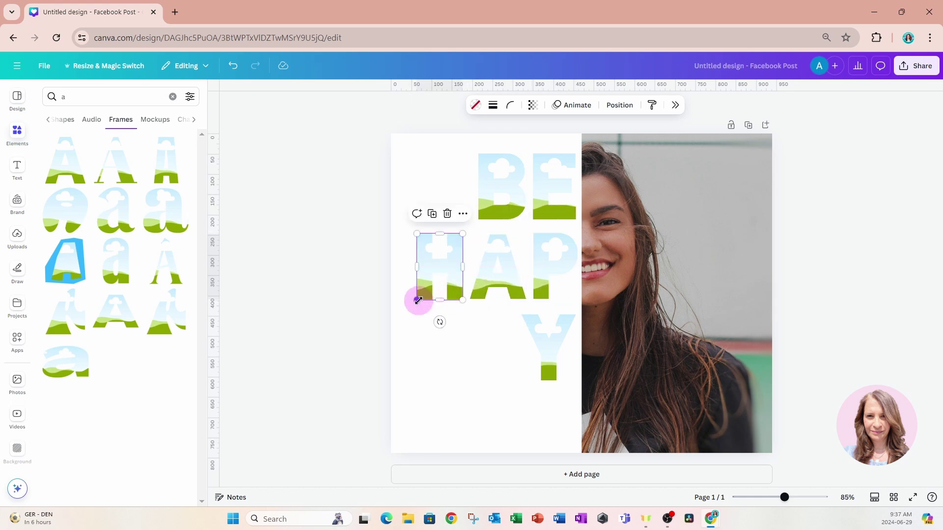
left_click(421, 361)
Step: Duplicate the P frame and move the copy under the A
left_click(535, 336)
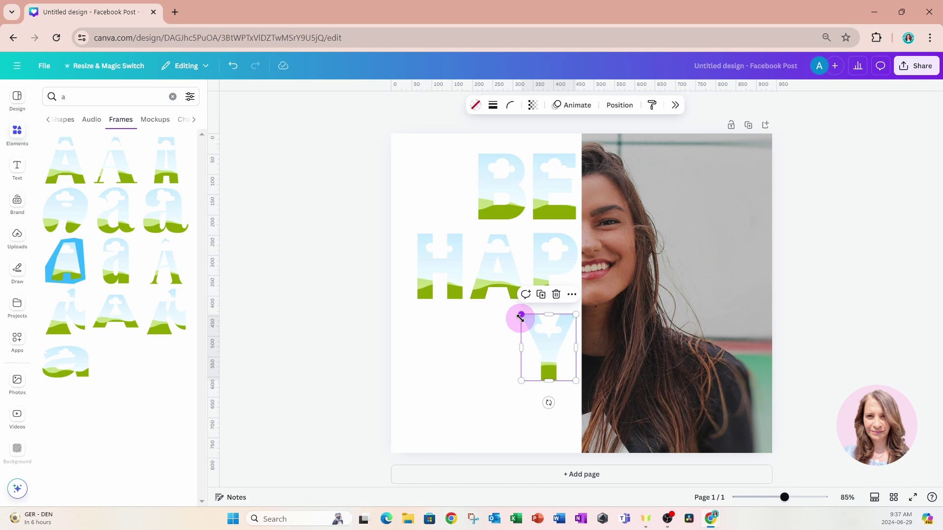
left_click(550, 265)
left_click(548, 213)
left_click_drag(601, 266, 486, 330)
left_click(431, 411)
Step: Move the lower P and Y frames together to centre them under the HAP row
left_click(491, 344)
left_click(535, 348, "shift")
left_click_drag(535, 347, 513, 353)
left_click(55, 104)
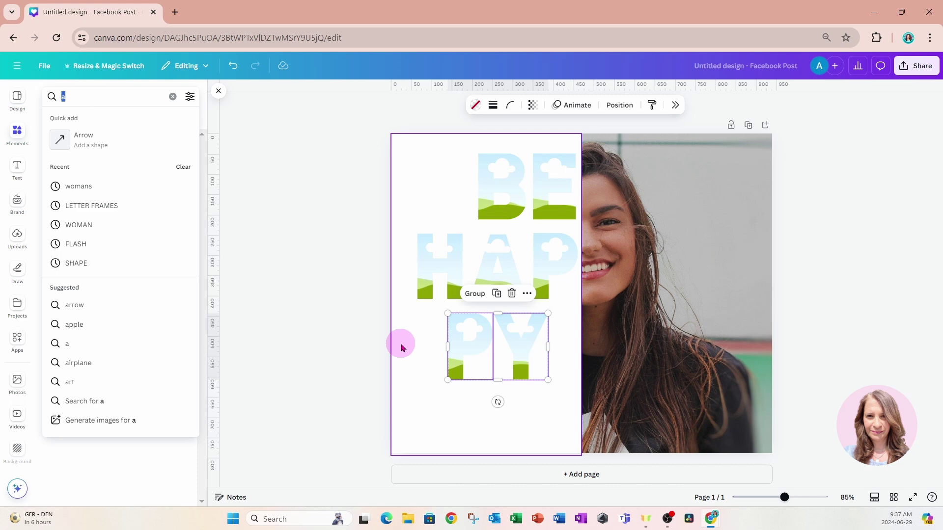
left_click(459, 368)
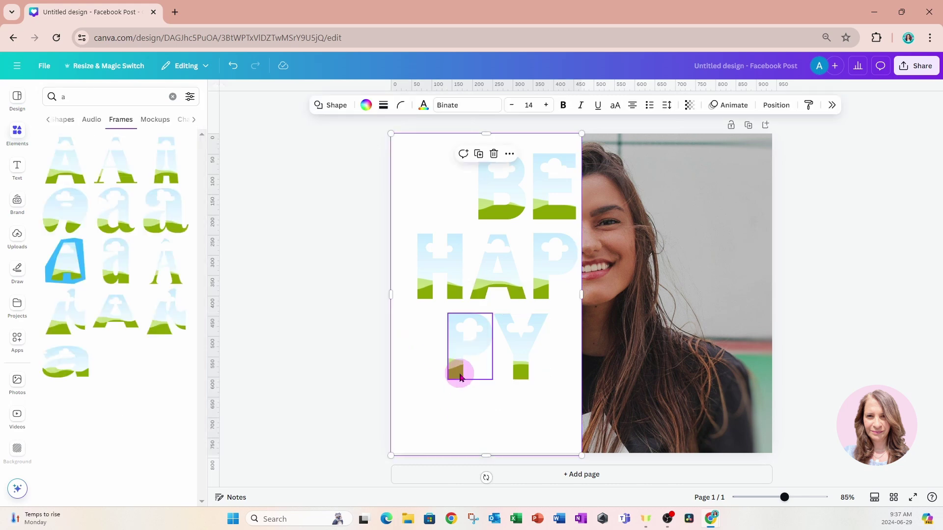
left_click(522, 347, "shift")
left_click_drag(522, 347, 535, 354)
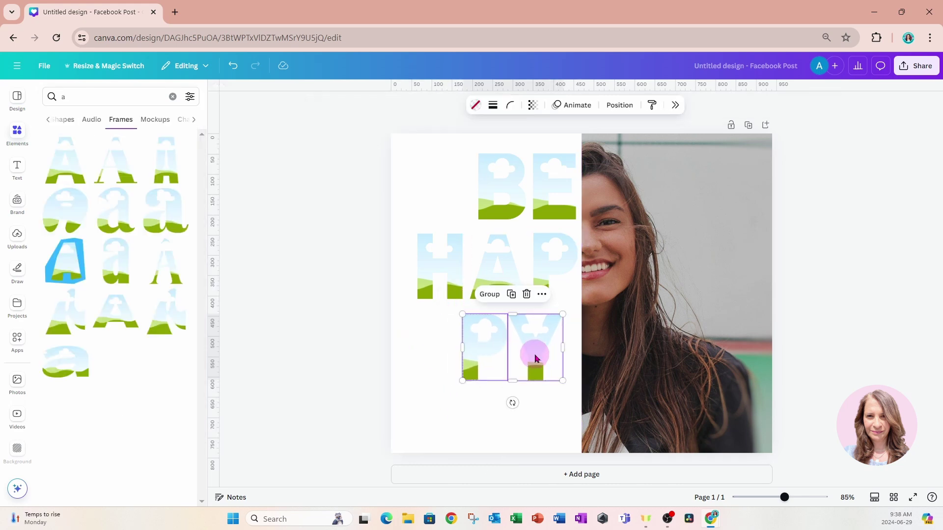
left_click(526, 406)
Step: Nudge the HAP row up slightly and bring the PY pair closer beneath it
left_click(427, 273)
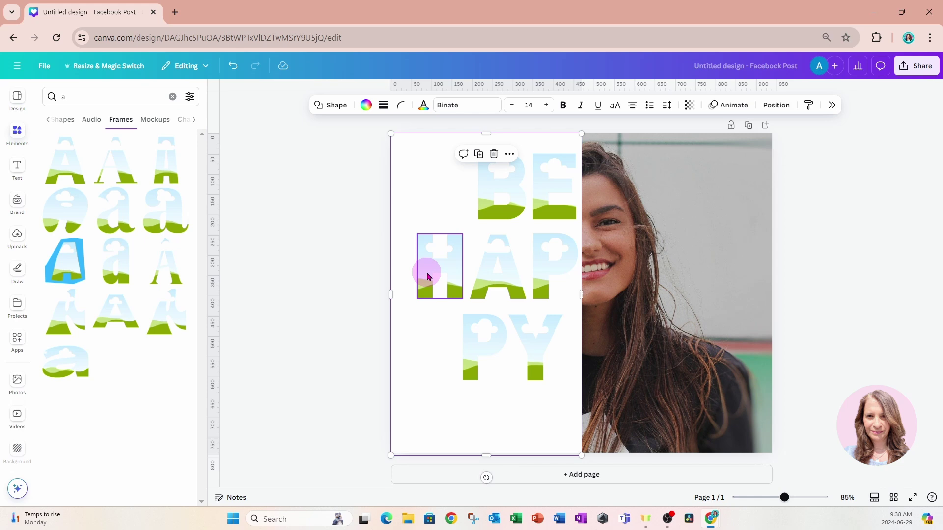
left_click(488, 270, "shift")
left_click(542, 276, "shift")
left_click_drag(542, 276, 542, 271)
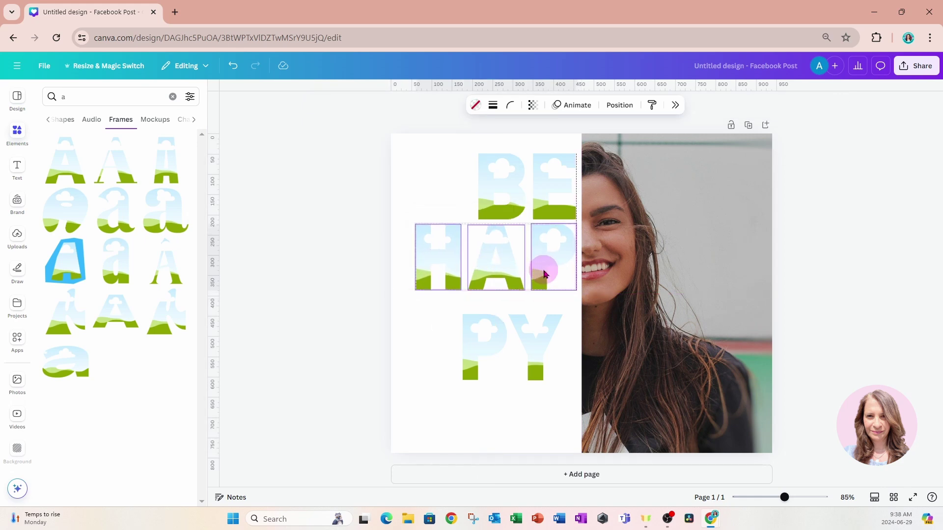
left_click_drag(535, 362, 538, 347)
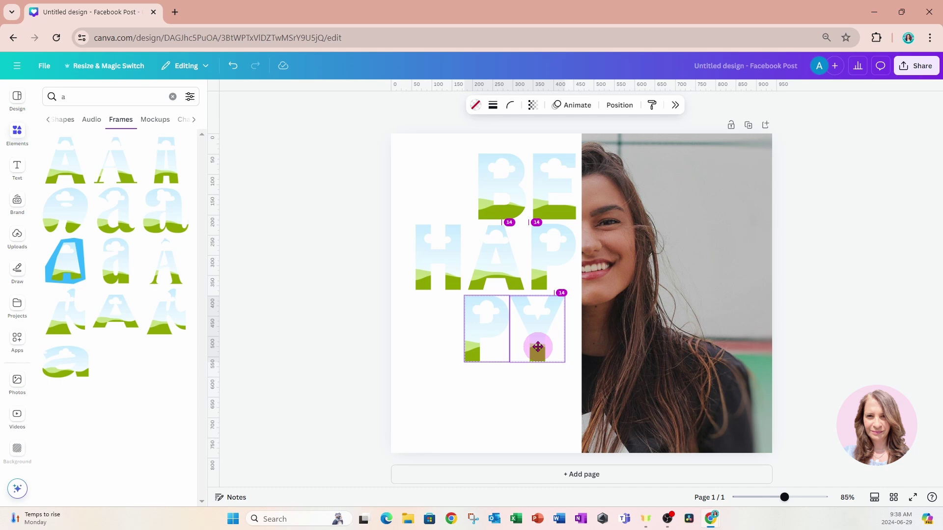
left_click_drag(538, 347, 537, 347)
left_click(449, 419)
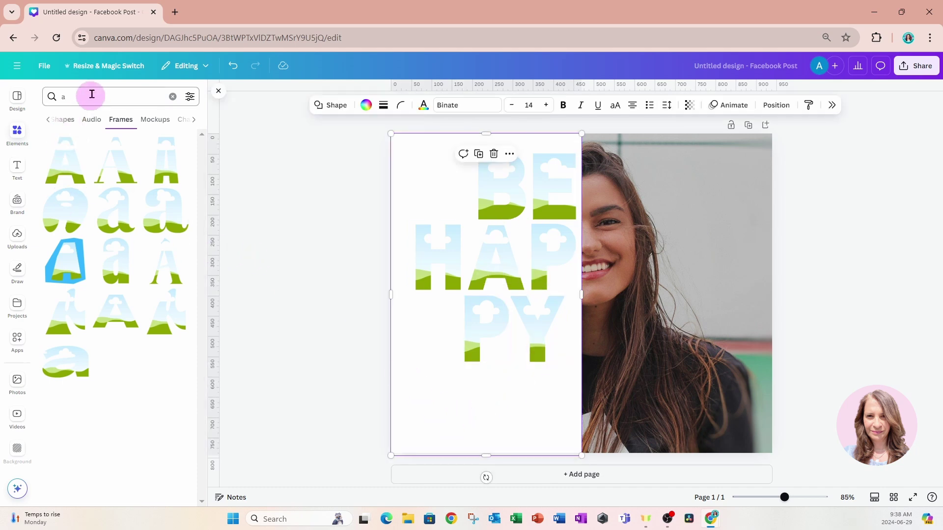
left_click_drag(704, 378, 472, 295)
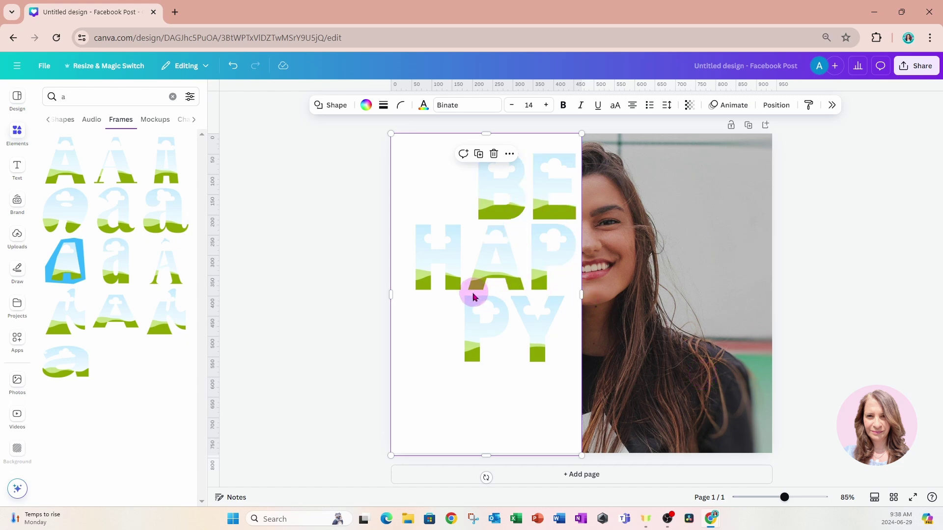
Step: Re-add the woman photo from recently used elements and drop it into the E frame
left_click(17, 137)
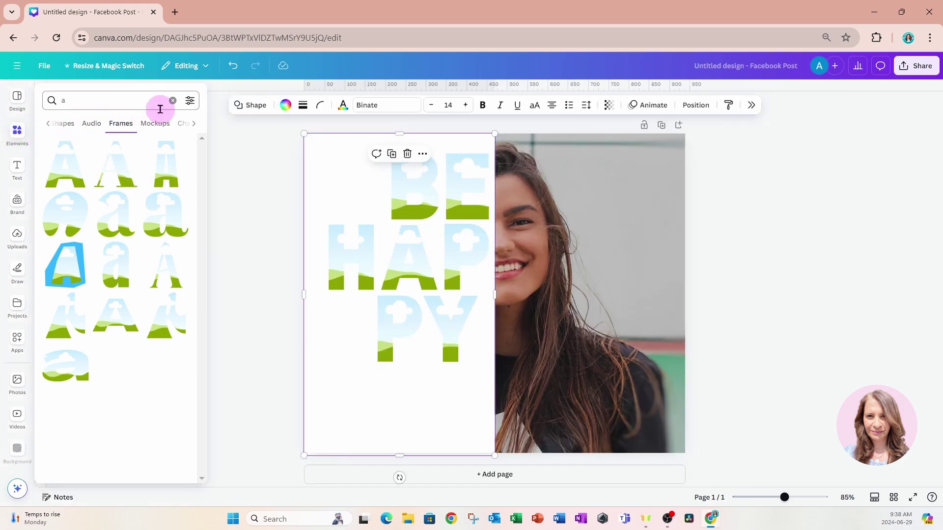
left_click(173, 101)
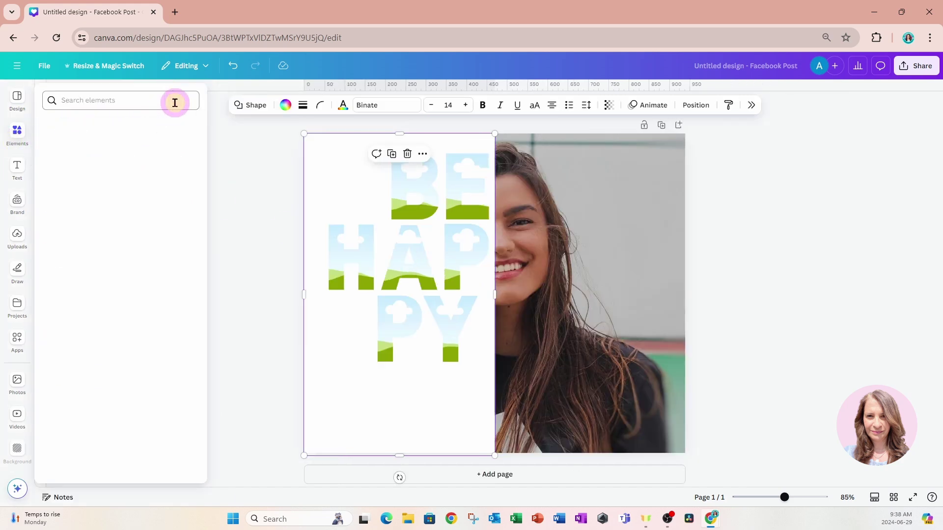
left_click(133, 103)
left_click(17, 132)
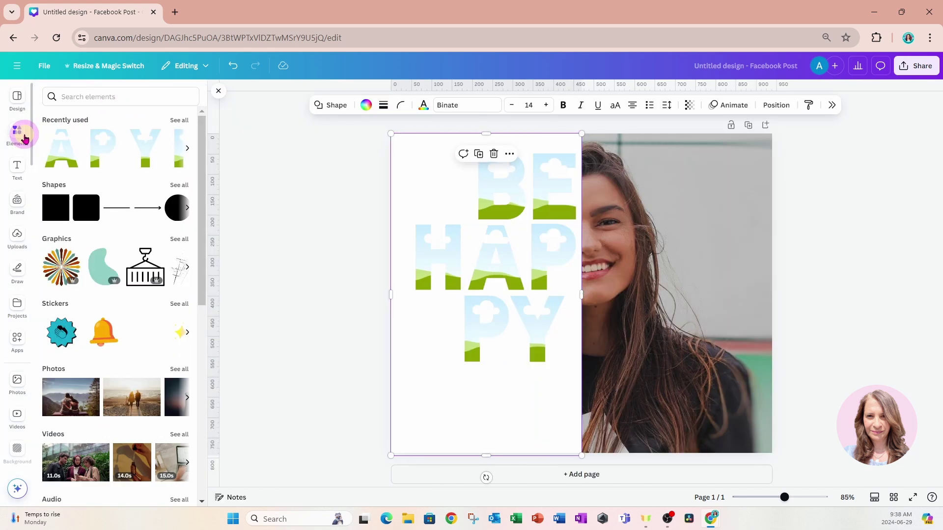
left_click(180, 121)
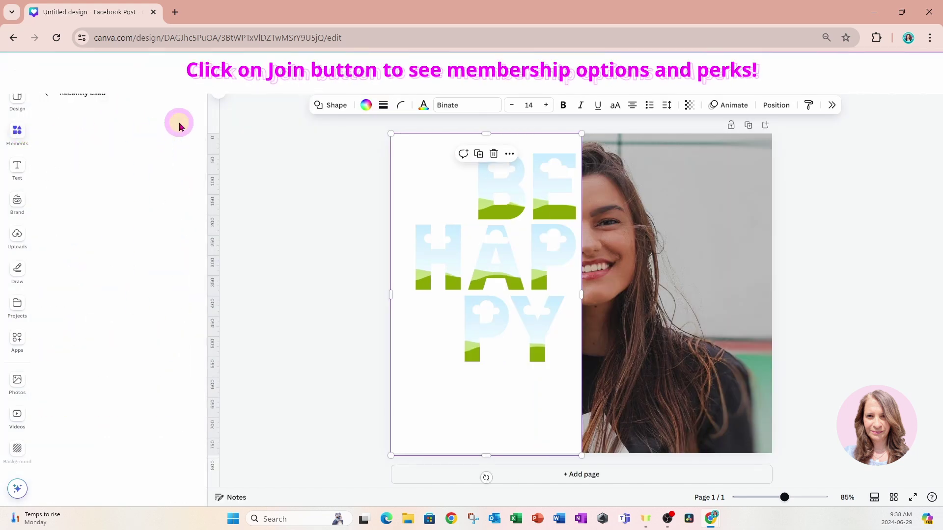
left_click(175, 355)
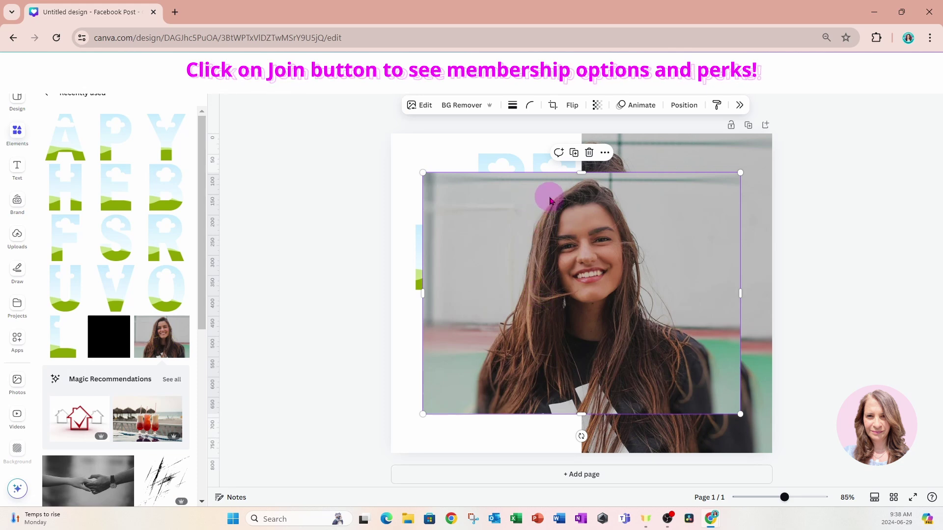
mouse_move(548, 199)
left_mouse_down()
mouse_move(528, 189)
mouse_move(548, 189)
left_mouse_up()
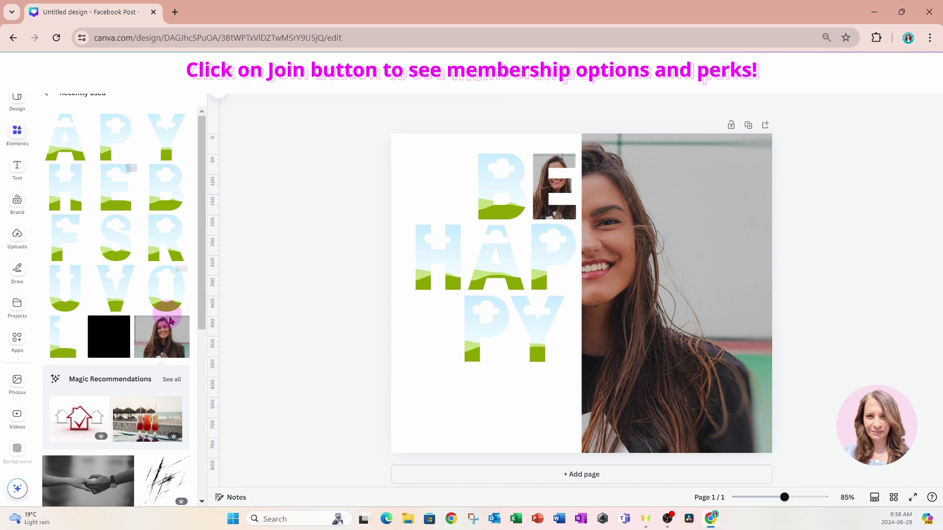
Step: Make several copies of the woman photo, spread them out, and fill the B frame
left_click(162, 338)
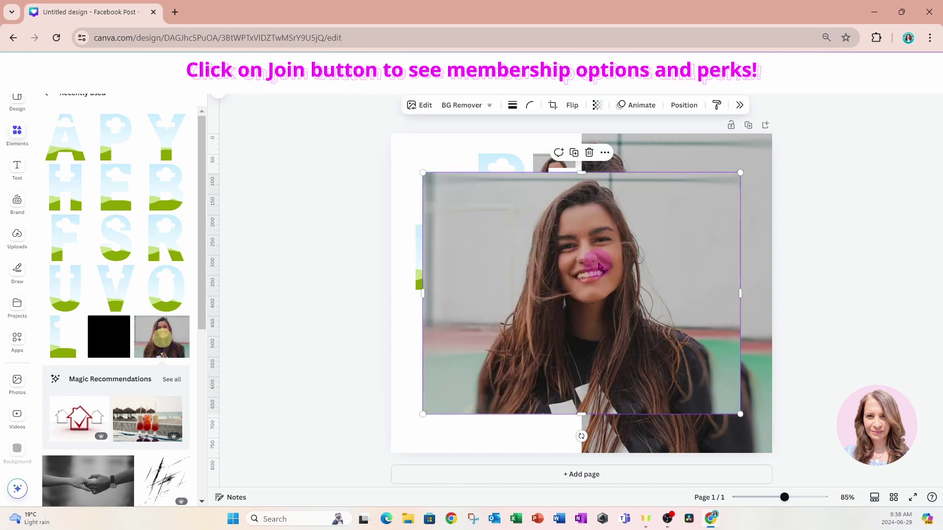
left_click(574, 153)
left_click(580, 160)
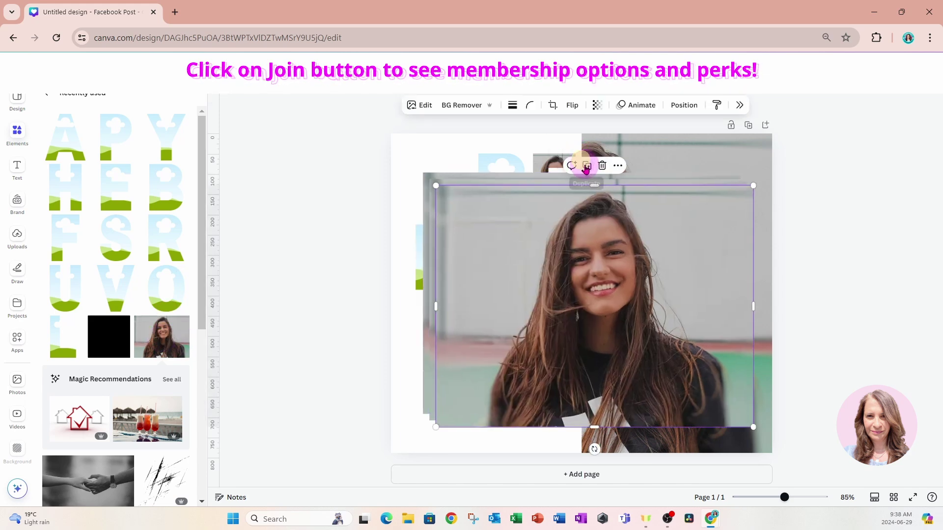
left_click(588, 169)
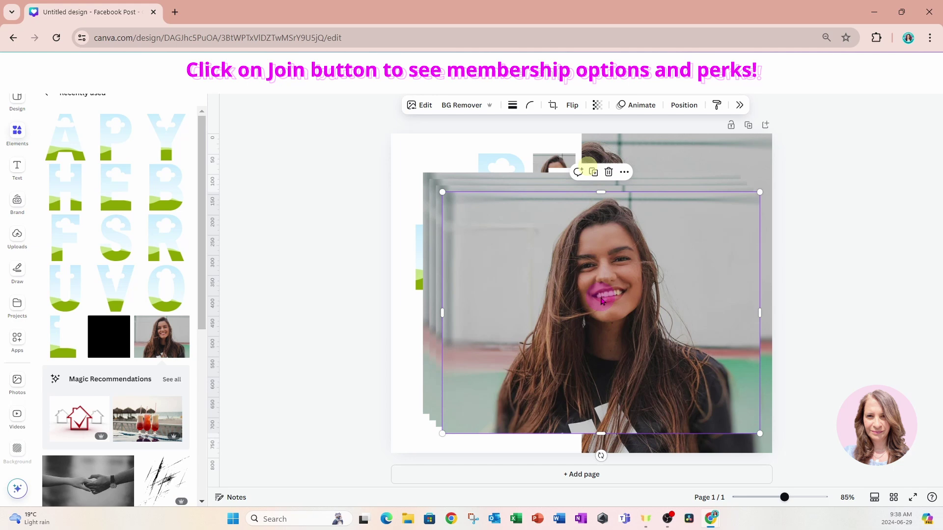
left_click_drag(603, 301, 783, 355)
left_click_drag(480, 296, 625, 343)
left_click(464, 270)
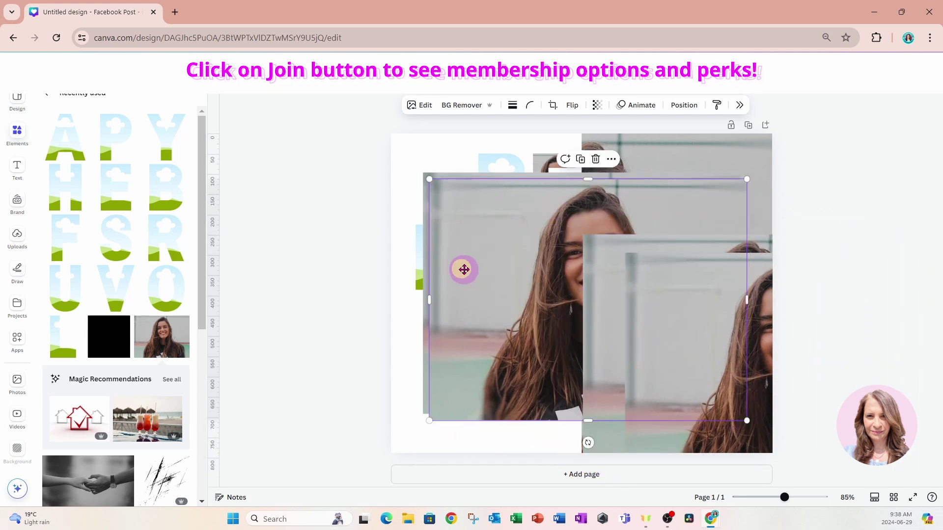
left_click_drag(464, 270, 502, 182)
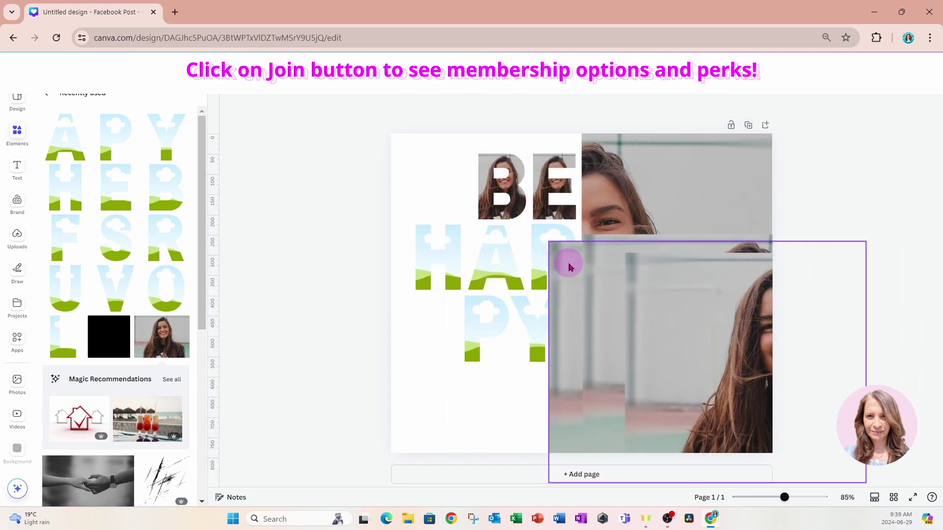
Step: Fill the A and H frames with copies of the woman photo
left_click_drag(600, 285, 604, 305)
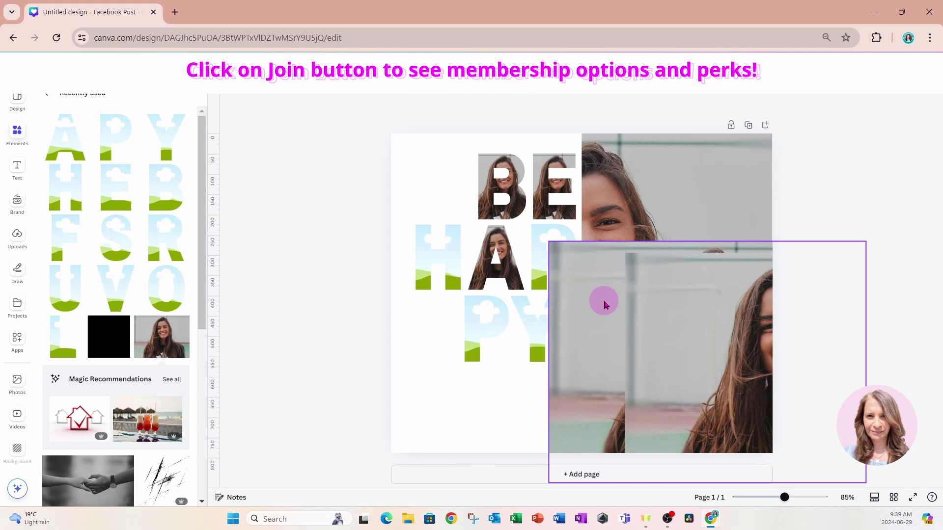
left_click(621, 308)
left_click(704, 228)
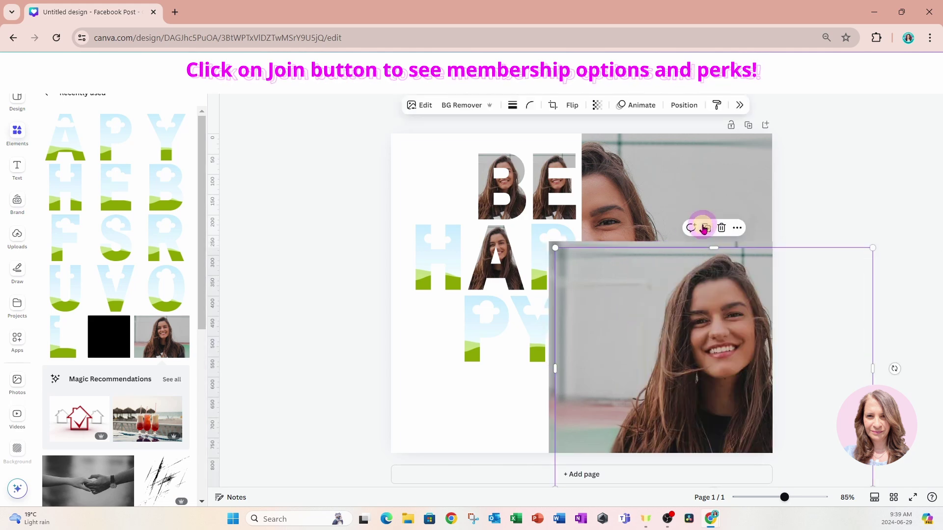
left_click_drag(659, 309, 447, 282)
Step: Duplicate the photo again and fill both P frames with copies
left_click(627, 318)
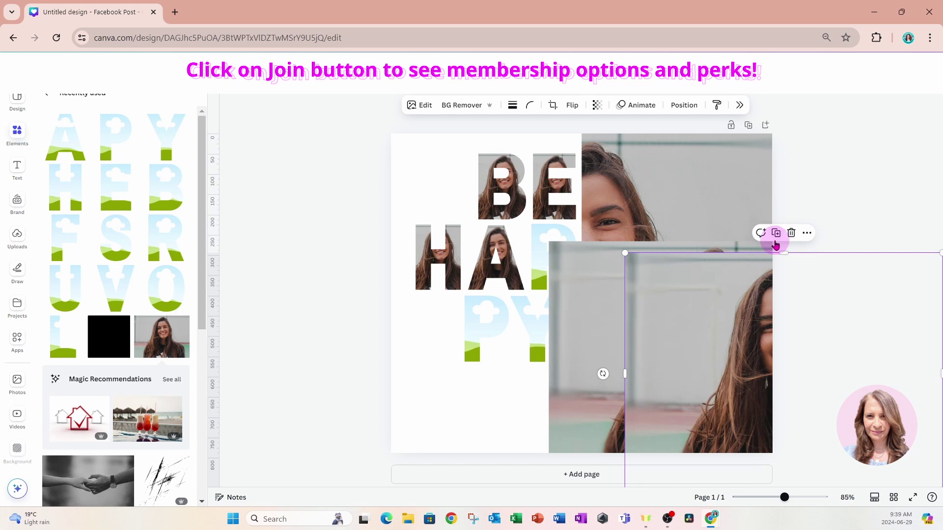
left_click(776, 233)
left_click_drag(699, 330, 545, 268)
left_click_drag(641, 346, 548, 335)
left_click(641, 336)
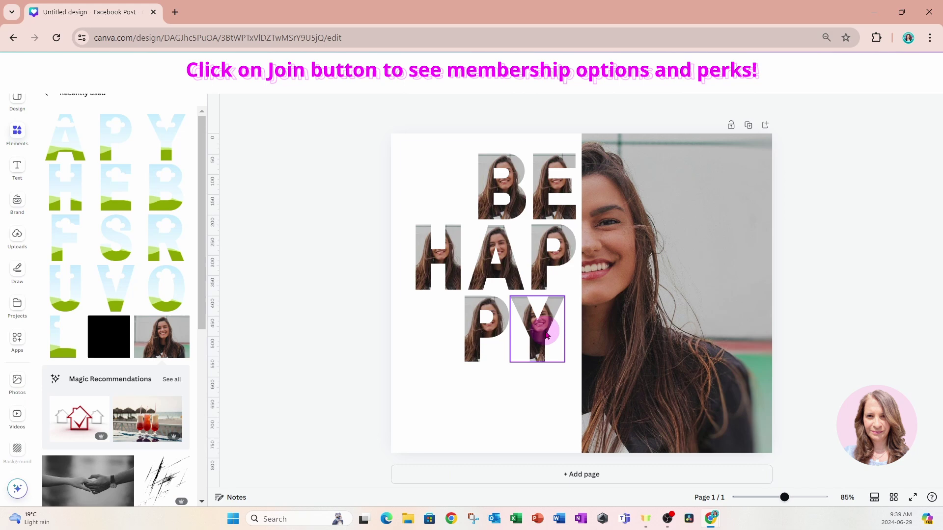
Step: Enlarge and reposition the woman's photo inside the B and E letter frames
left_click(482, 207)
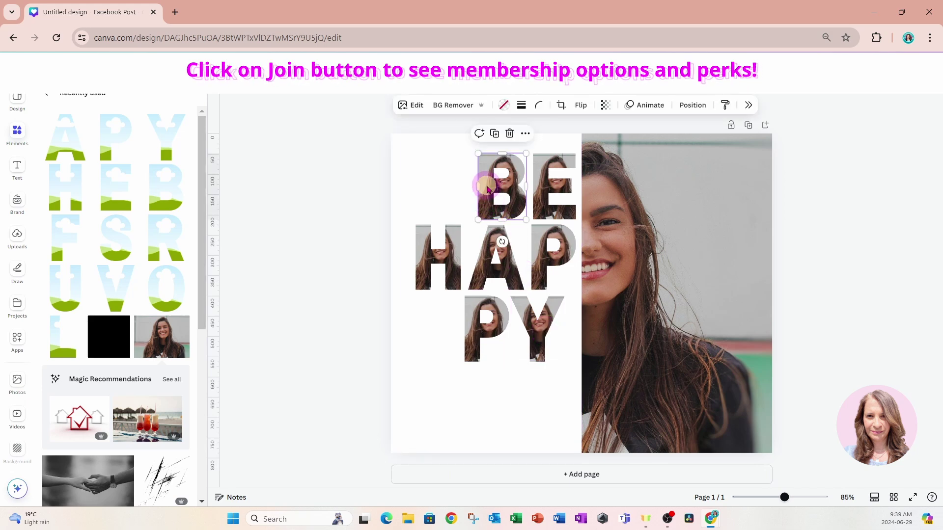
double_click(487, 187)
left_click_drag(546, 222, 726, 451)
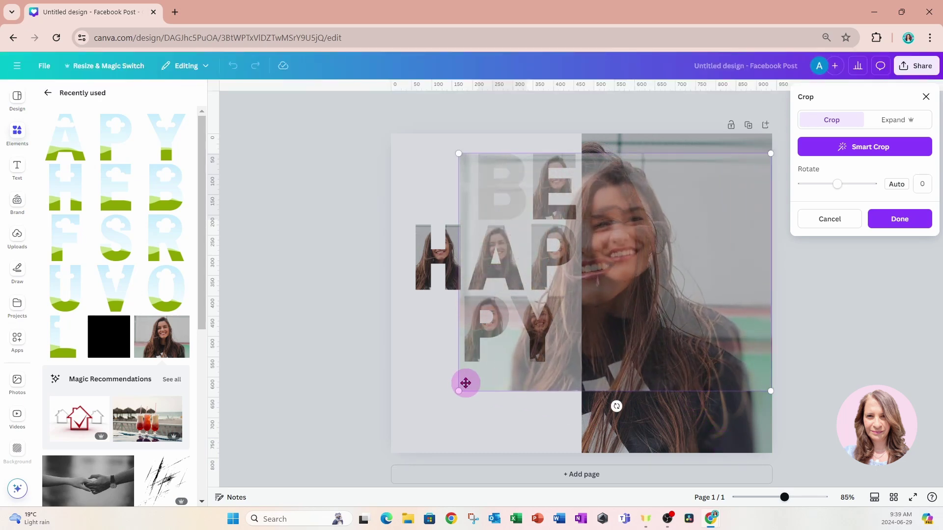
left_click_drag(462, 391, 347, 444)
left_click_drag(436, 422, 455, 399)
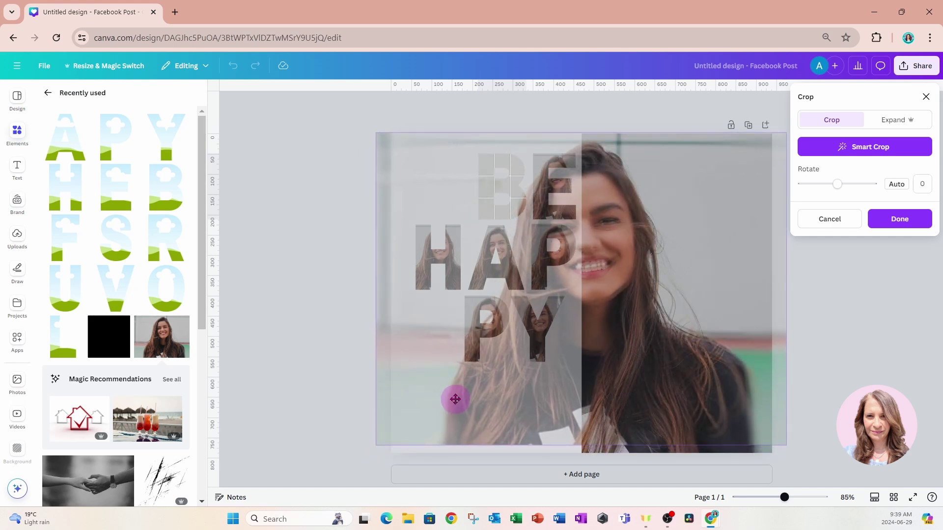
left_click(859, 370)
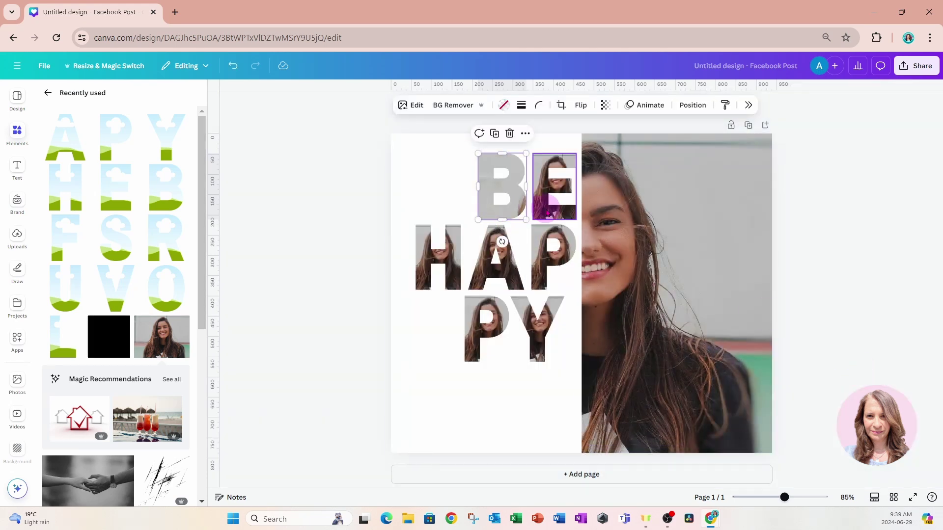
double_click(546, 209)
left_click_drag(593, 215, 795, 496)
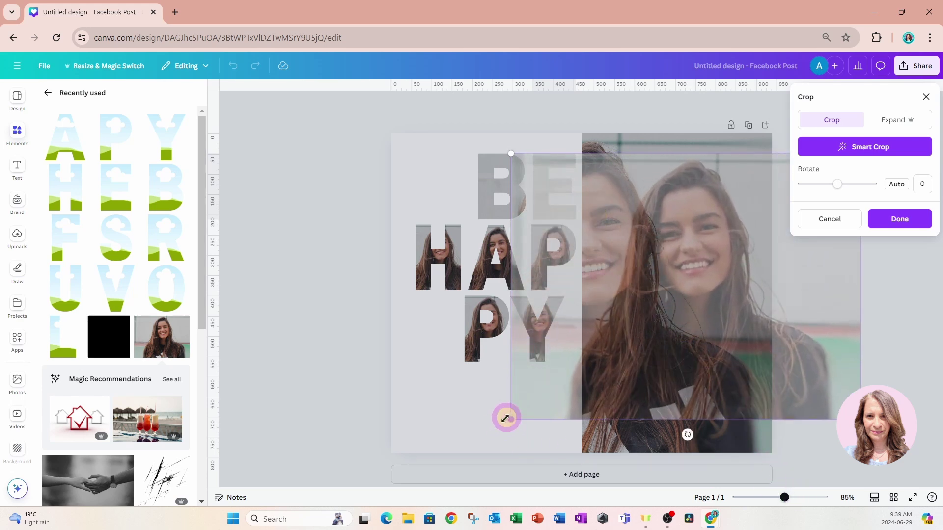
left_click_drag(505, 418, 385, 481)
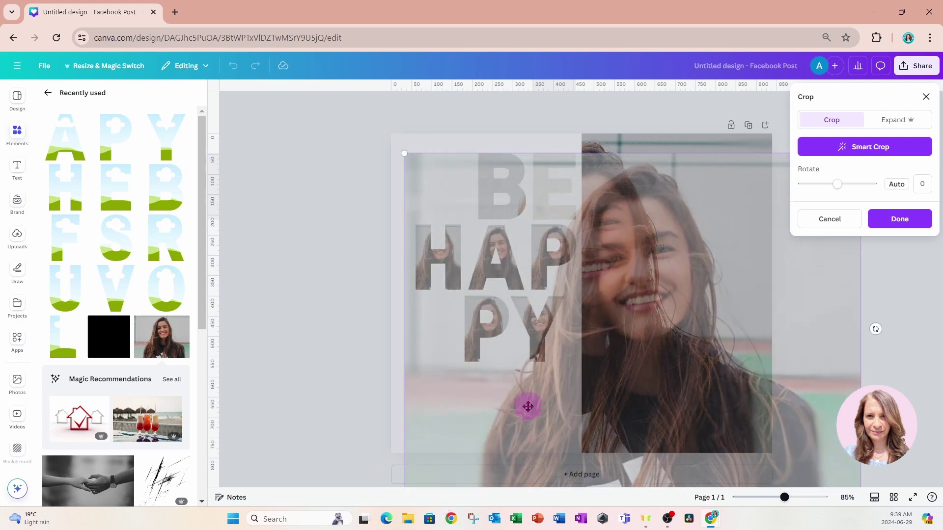
left_click_drag(529, 406, 470, 383)
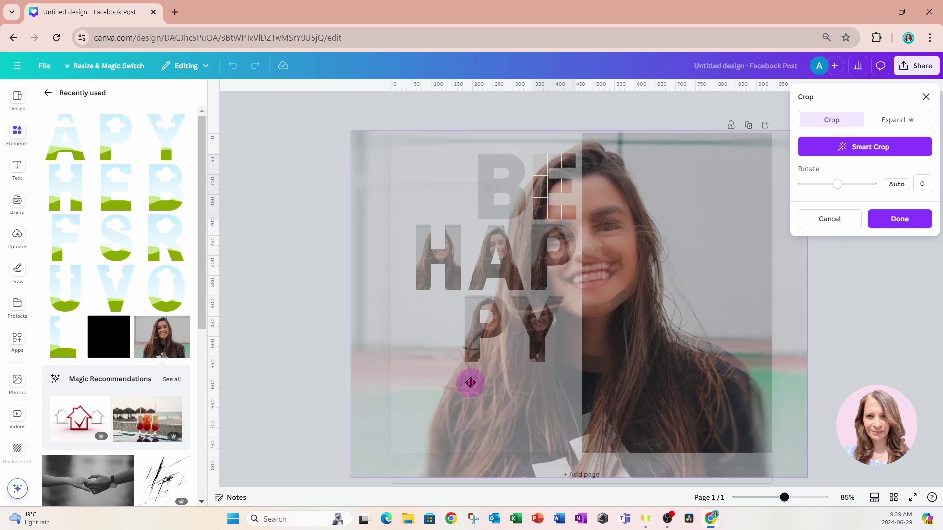
left_click(871, 381)
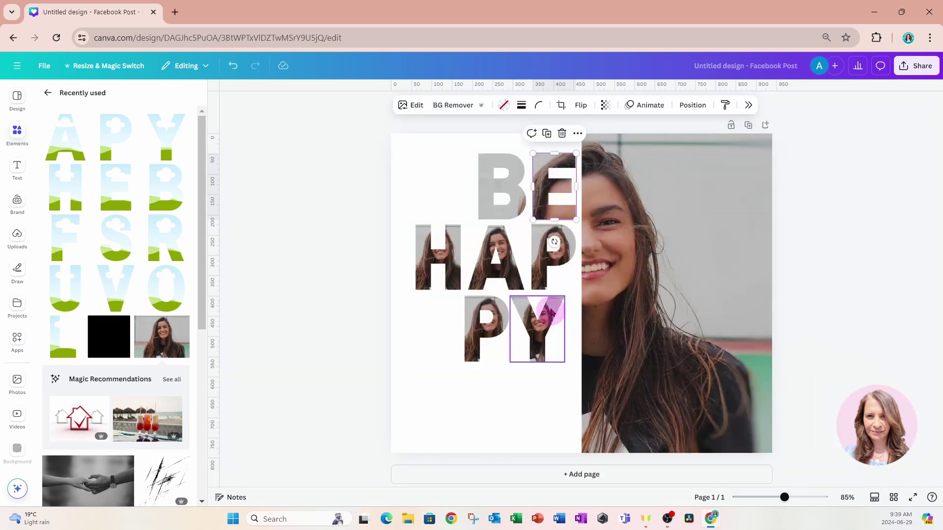
Step: Enlarge the photo inside the P and A frames so the face fills them
double_click(538, 274)
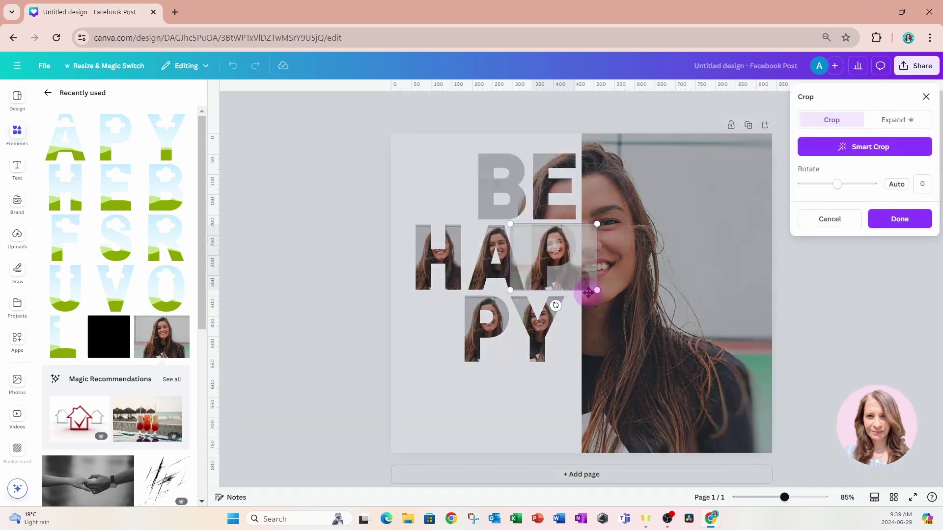
left_click_drag(590, 292, 742, 408)
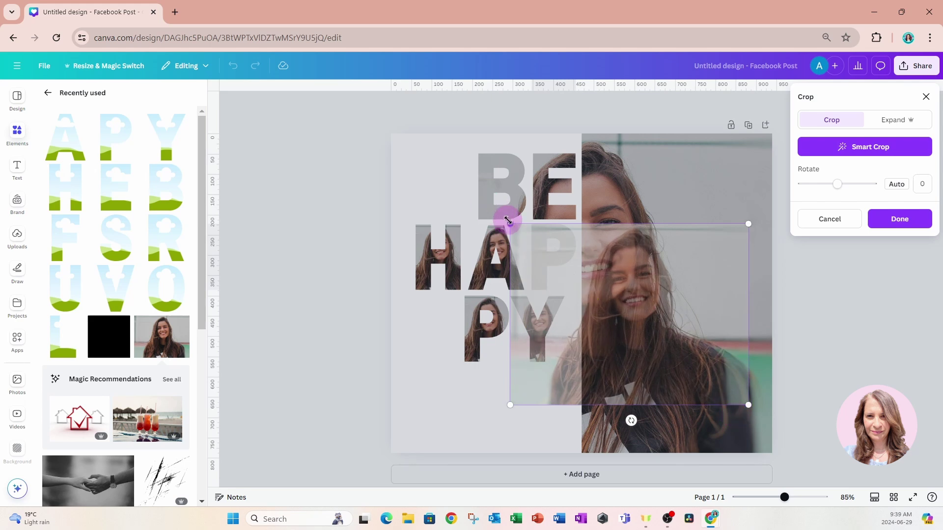
left_click_drag(508, 220, 397, 135)
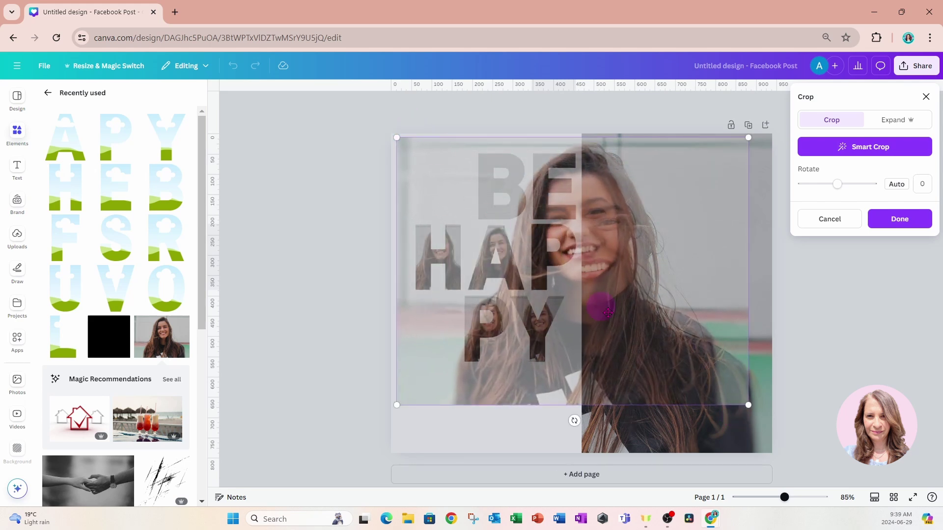
left_click_drag(743, 409, 723, 407)
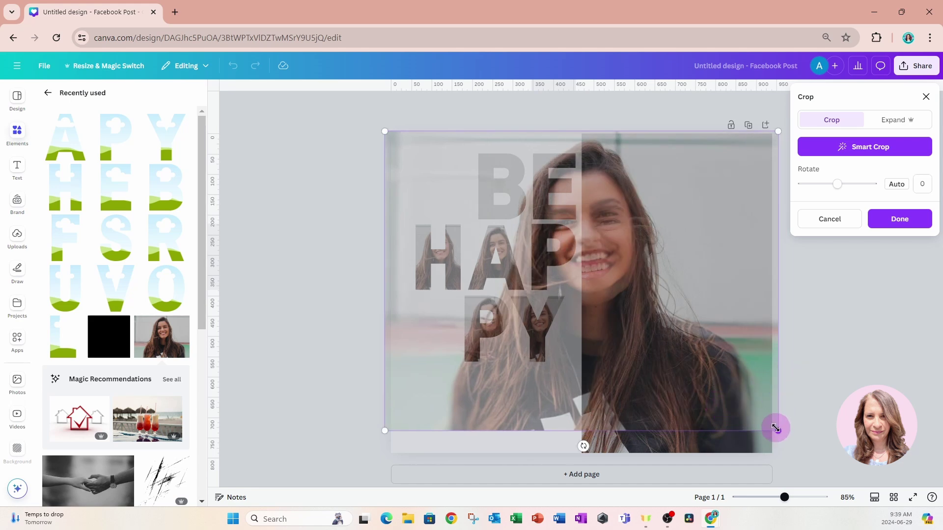
left_click_drag(775, 429, 734, 435)
left_click(850, 383)
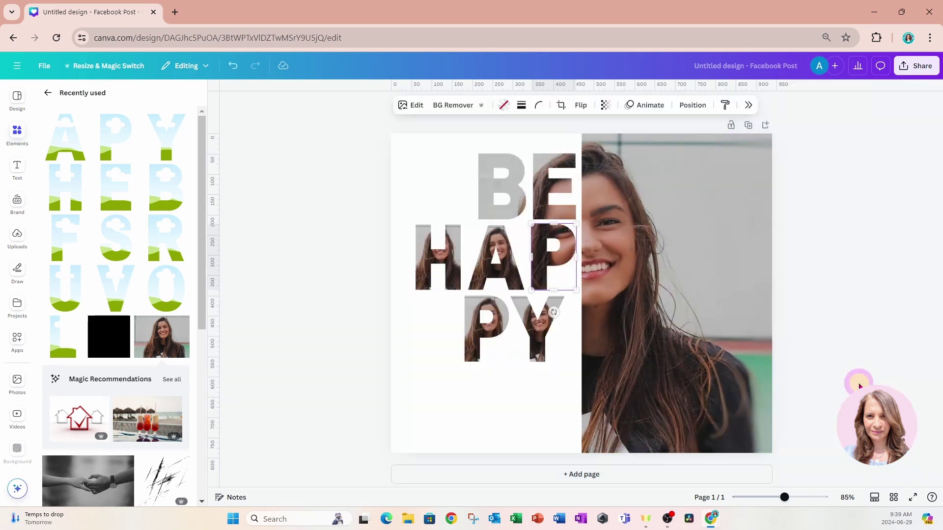
left_click(496, 255)
double_click(498, 267)
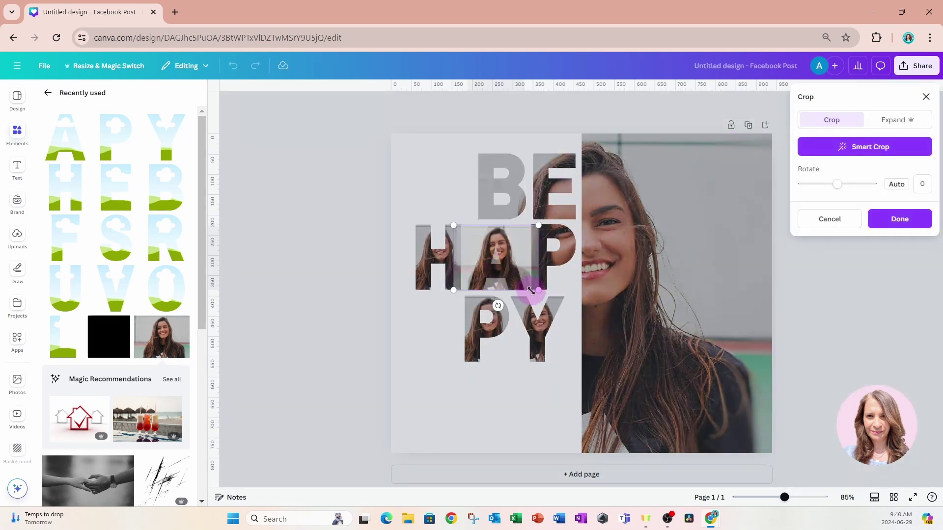
left_click_drag(532, 291, 705, 360)
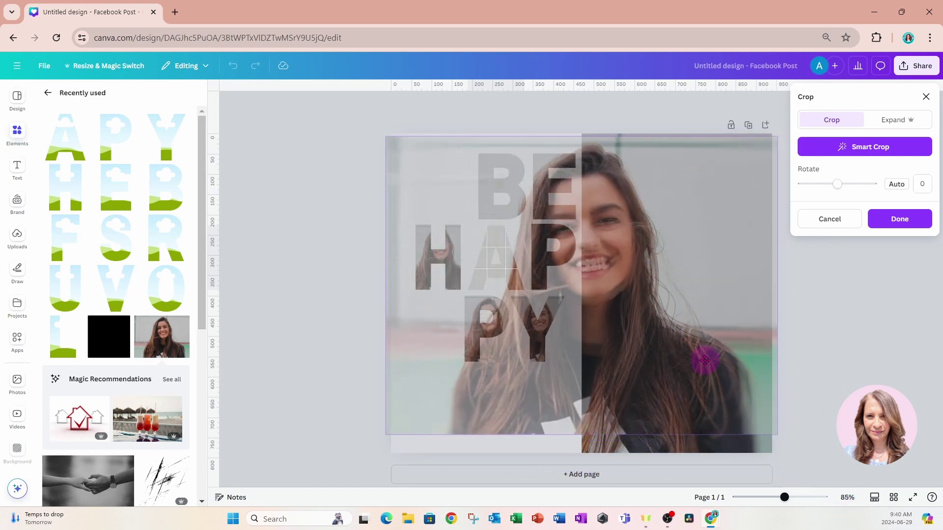
left_click(817, 356)
left_click(412, 293)
Step: Enlarge and shift the photo inside the H and Y frames to match the background
left_click(439, 276)
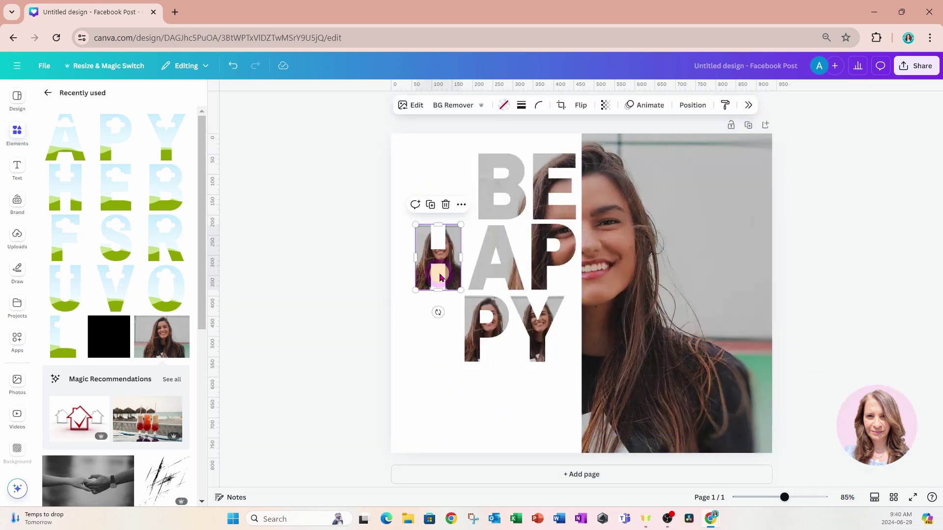
double_click(439, 274)
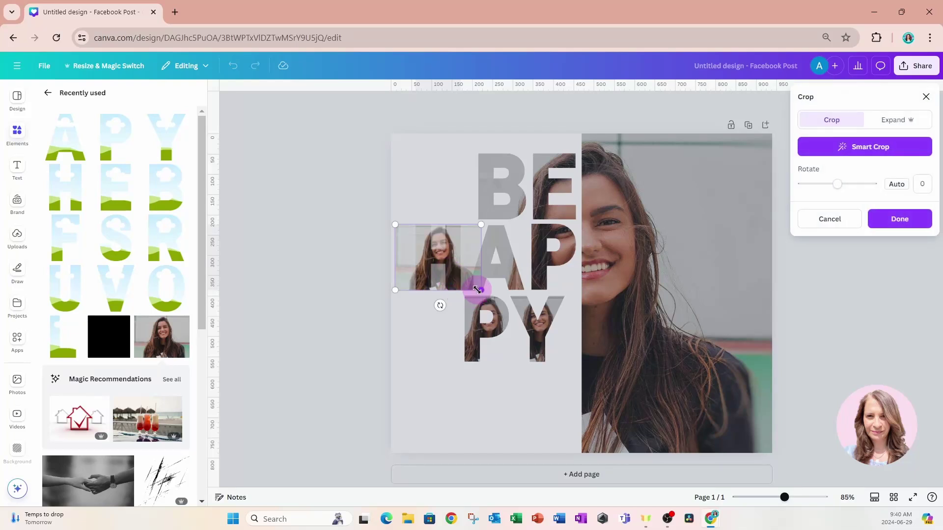
left_click_drag(477, 290, 749, 453)
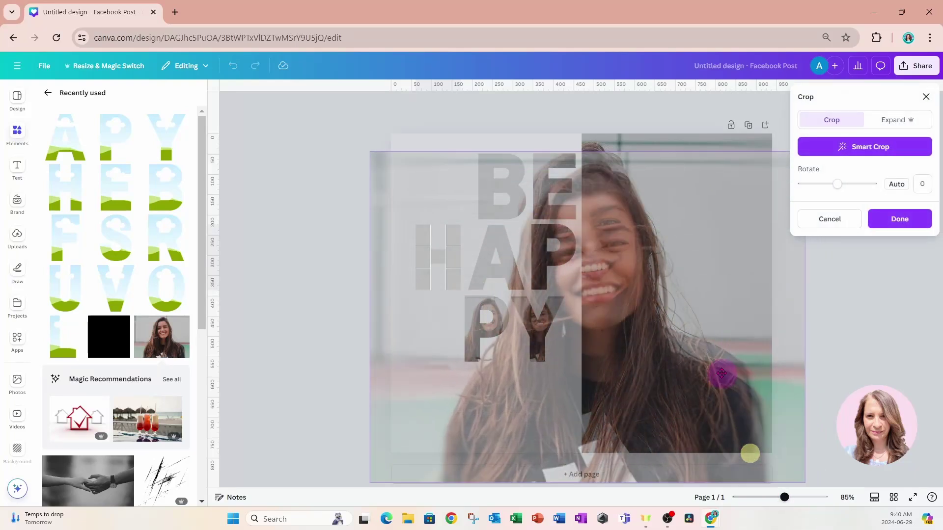
left_click_drag(721, 373, 709, 351)
left_click(838, 368)
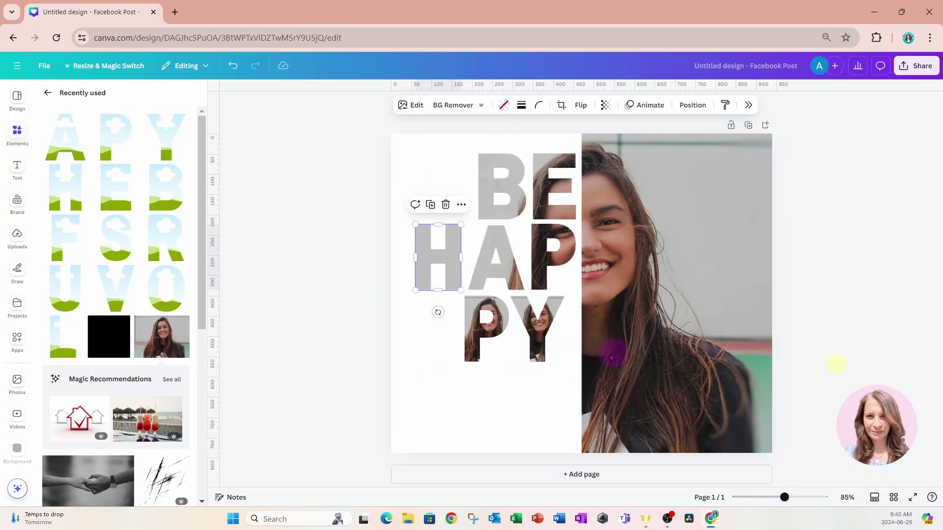
double_click(542, 339)
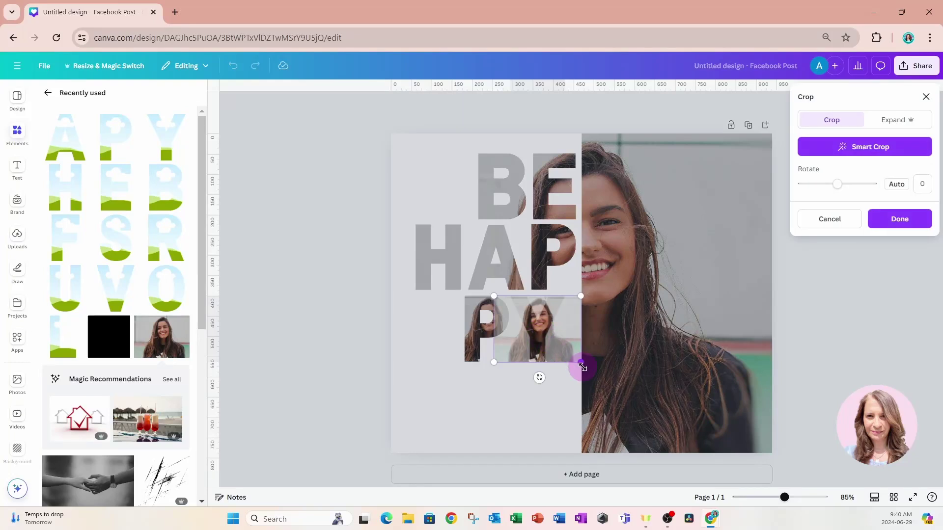
left_click_drag(583, 367, 835, 501)
left_click_drag(779, 453, 689, 289)
left_click_drag(745, 398, 744, 435)
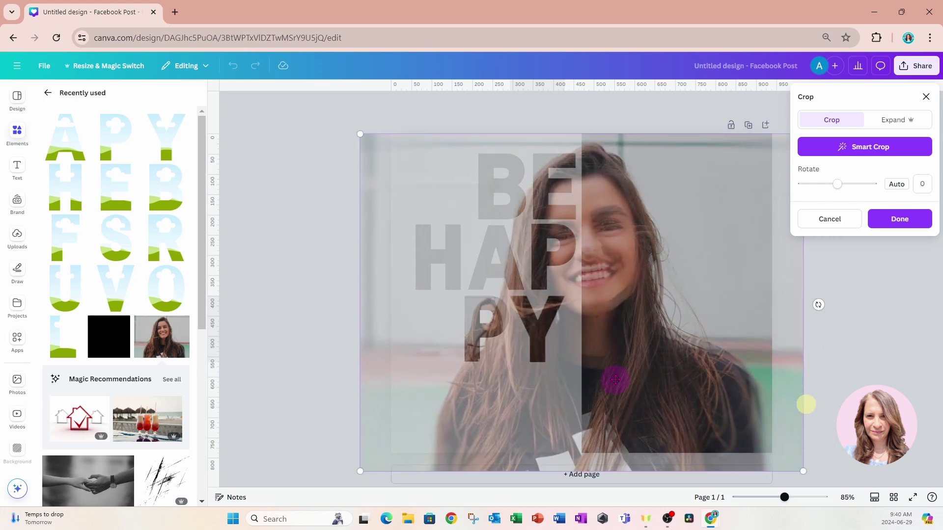
left_click(826, 346)
Step: Enlarge and nudge the photo in the lower P frame to line up with the large picture
double_click(502, 329)
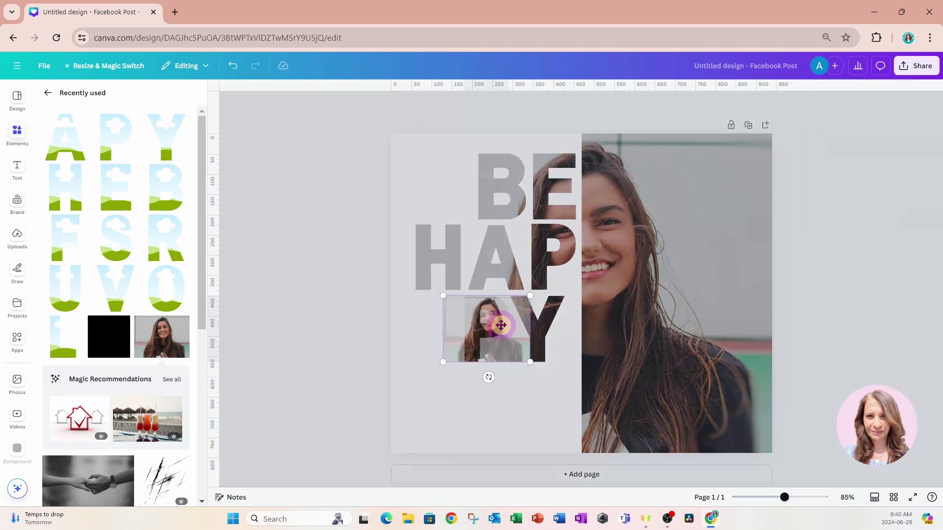
left_click_drag(525, 364, 791, 435)
left_click_drag(719, 273, 729, 267)
left_click_drag(778, 431, 755, 440)
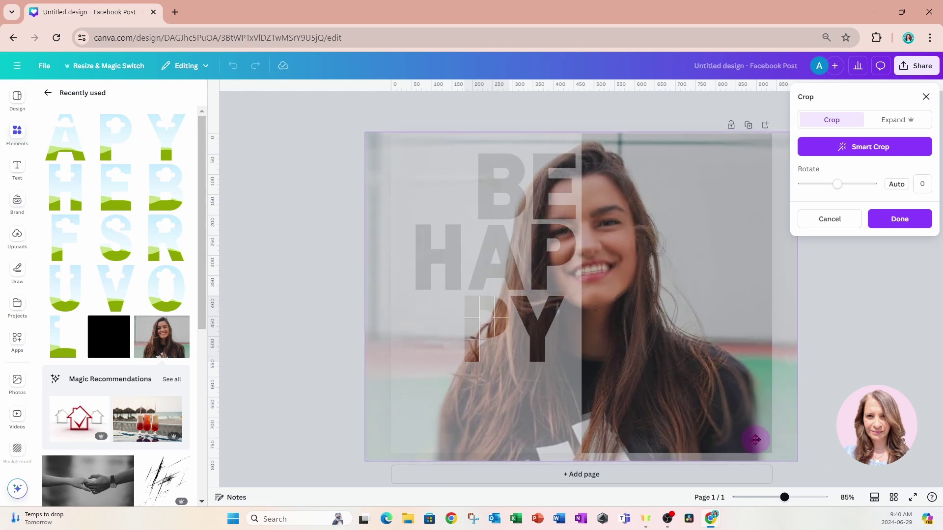
left_click(845, 395)
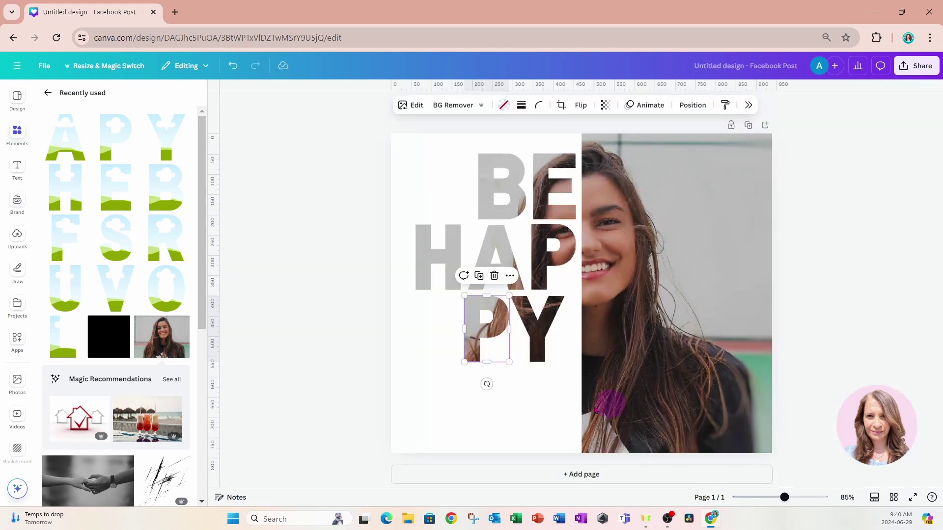
left_click(358, 330)
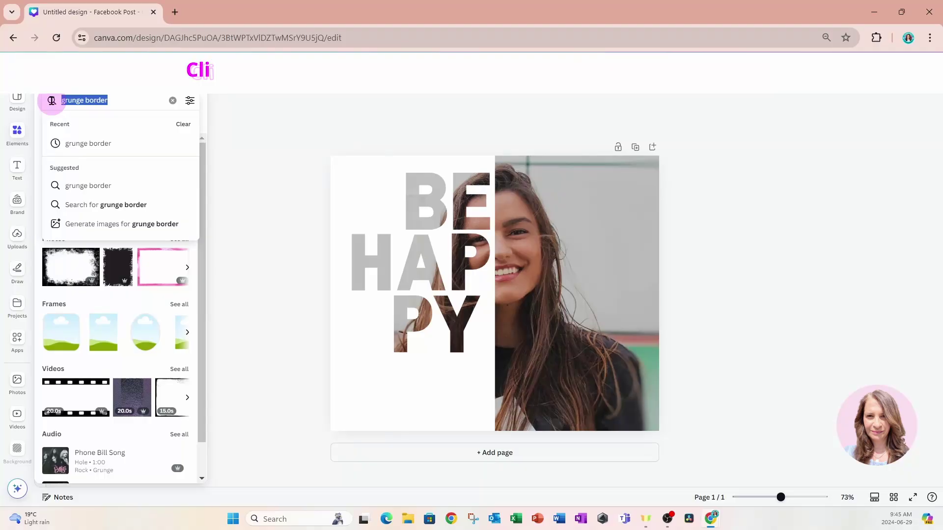
Step: Search Elements for exclamation graphics and add a smaller red double exclamation mark after PY
type("exclamation")
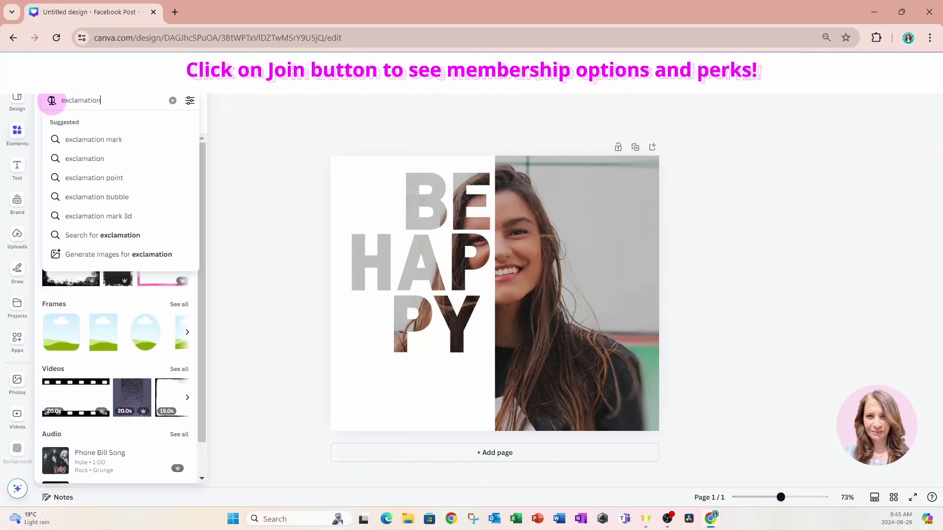
key("Return")
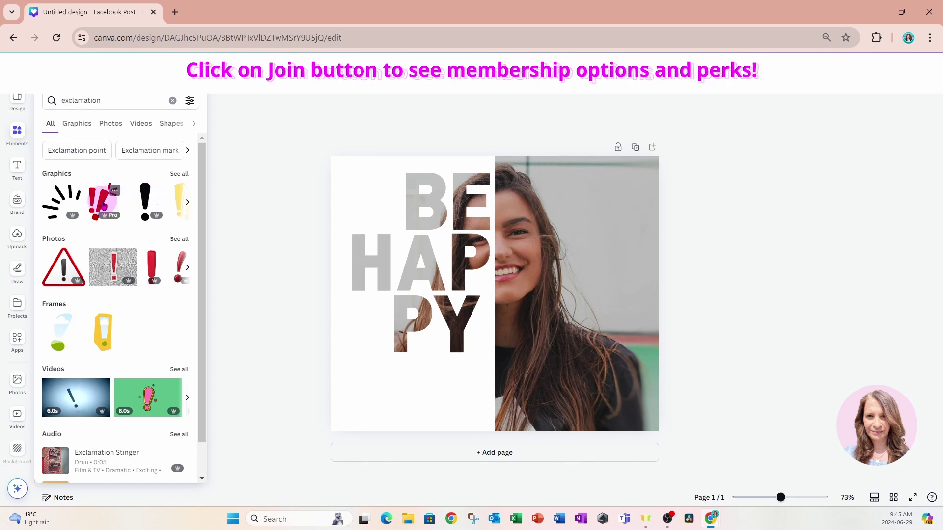
left_click(101, 201)
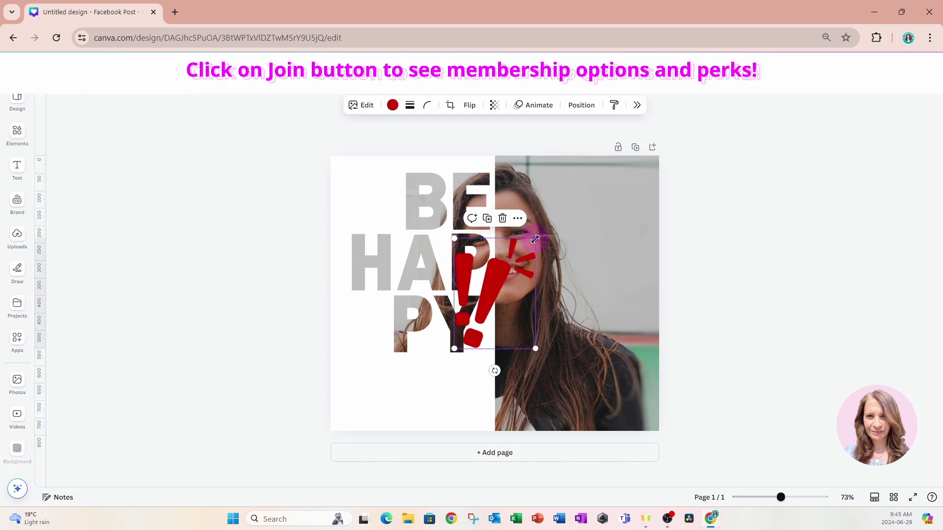
left_click_drag(535, 239, 523, 273)
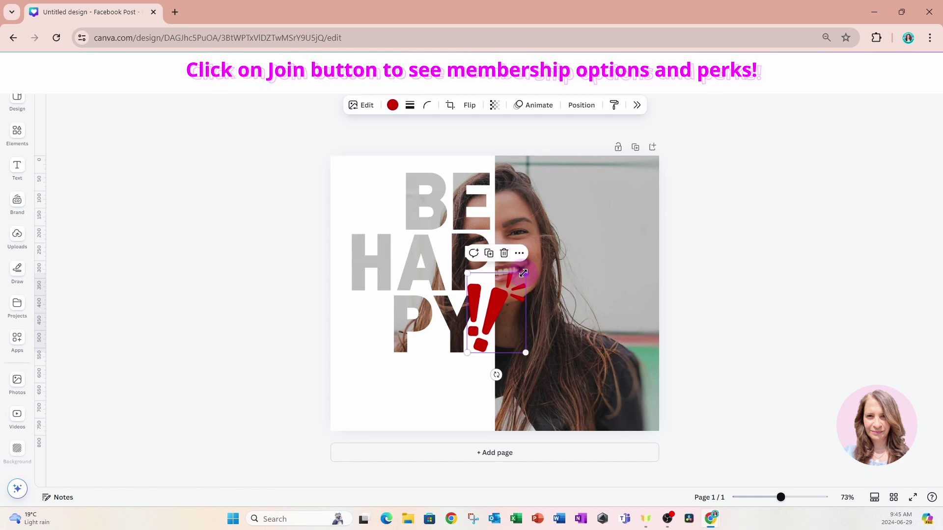
Step: Add a new paragraph text box and move it below the PY letters
left_click(735, 280)
left_click(18, 166)
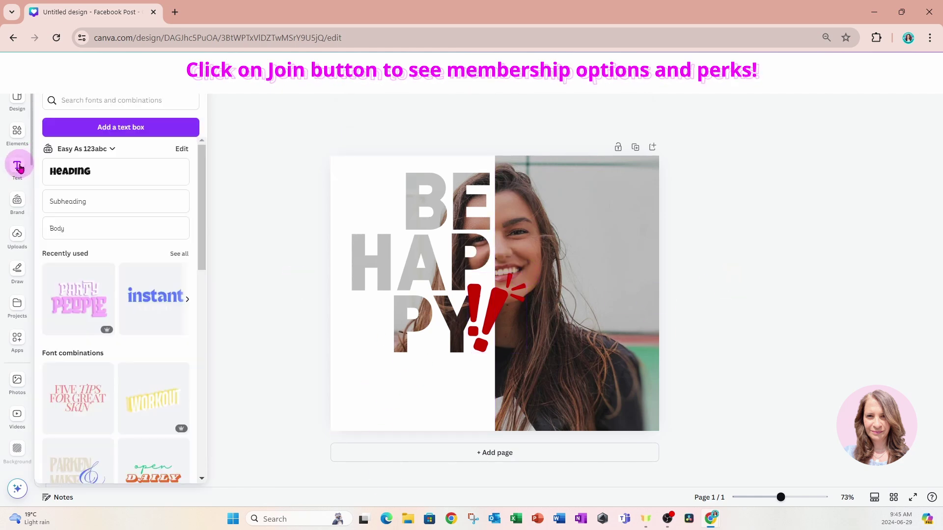
left_click(121, 124)
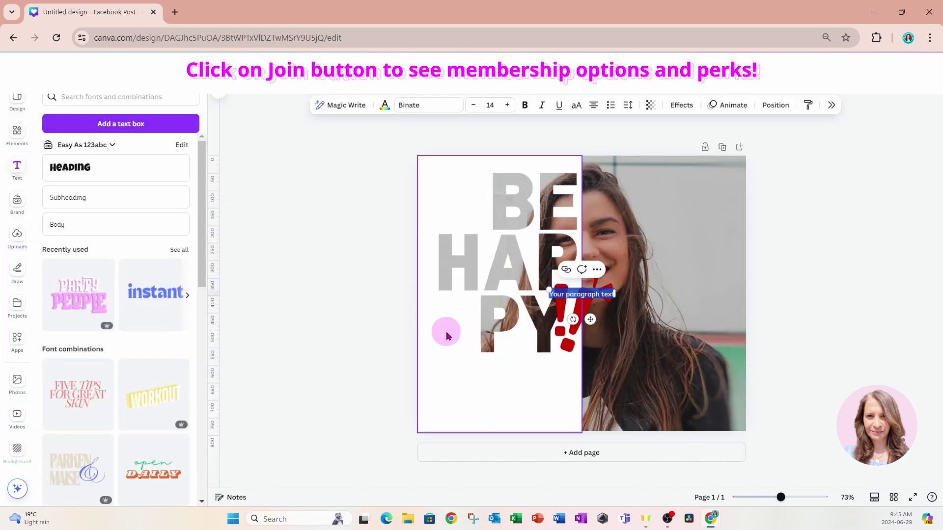
left_click_drag(590, 319, 482, 406)
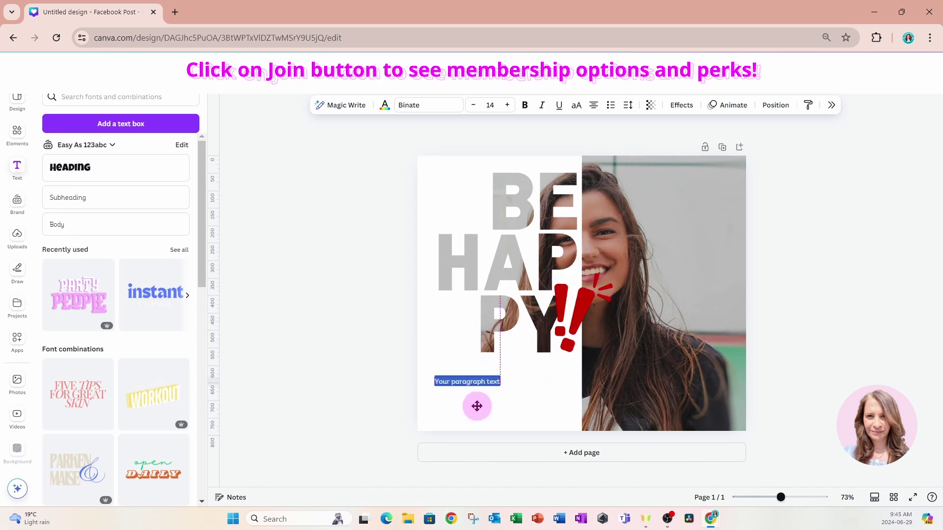
Step: Replace the placeholder text with 'and smile'
left_click(480, 381)
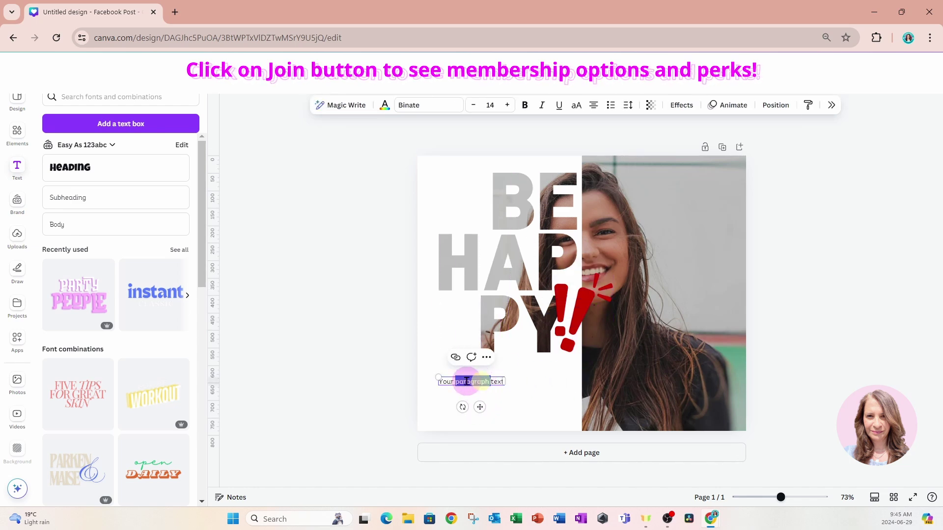
double_click(466, 382)
triple_click(467, 382)
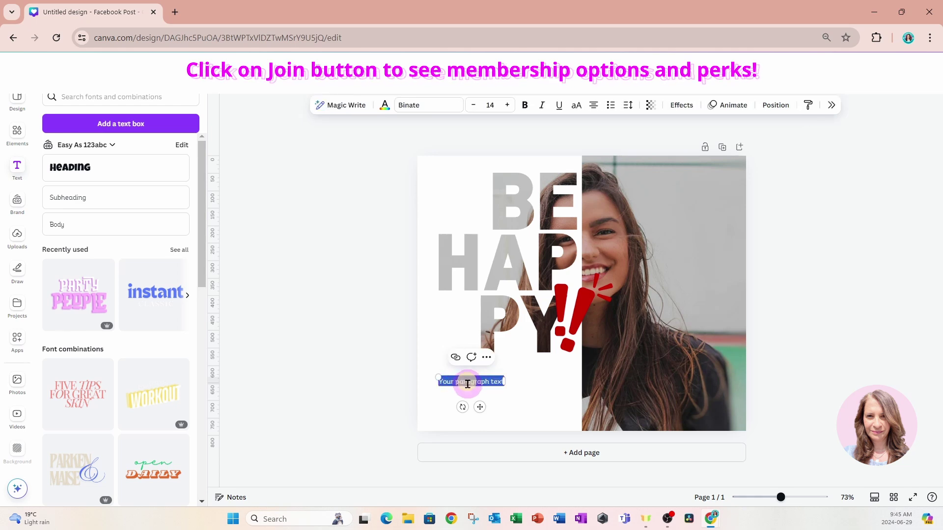
key("BackSpace")
type("me")
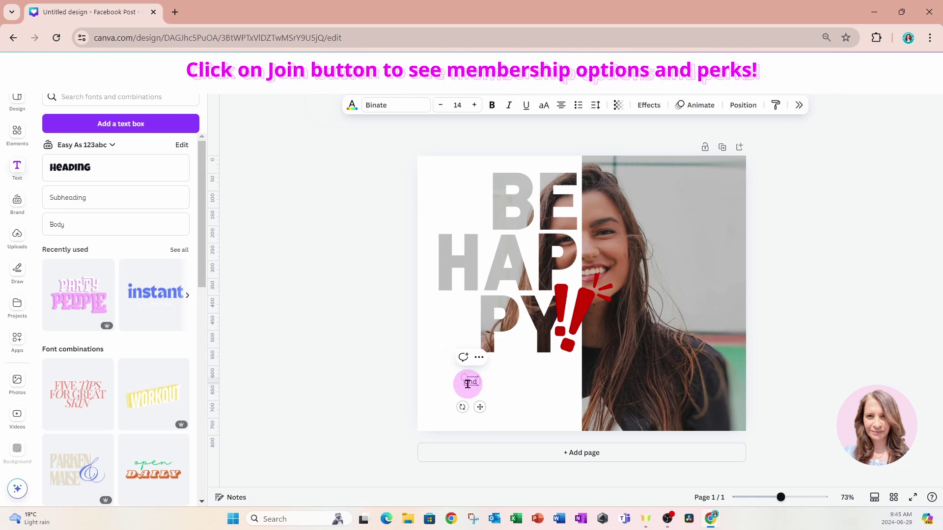
type(" smile")
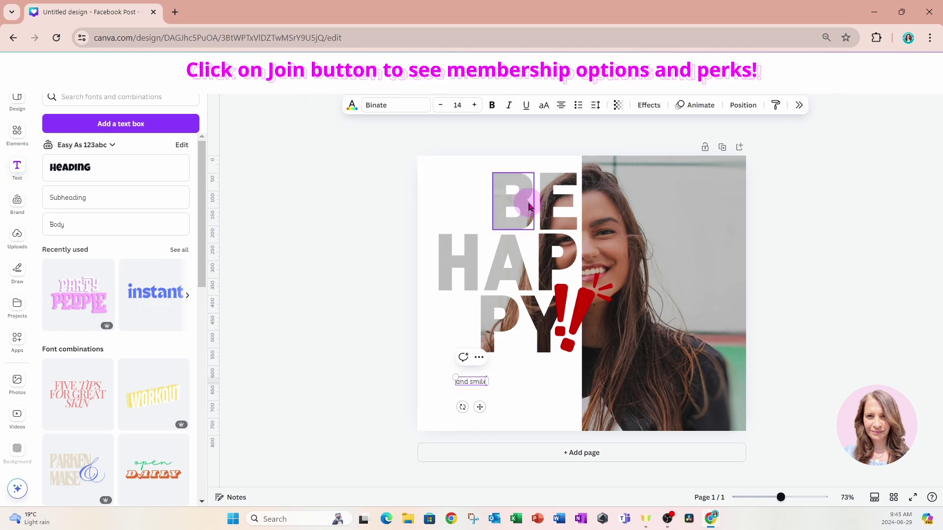
Step: Set 'and smile' to the Feeling Passionate font and scale it up to about 73.6
left_click(409, 107)
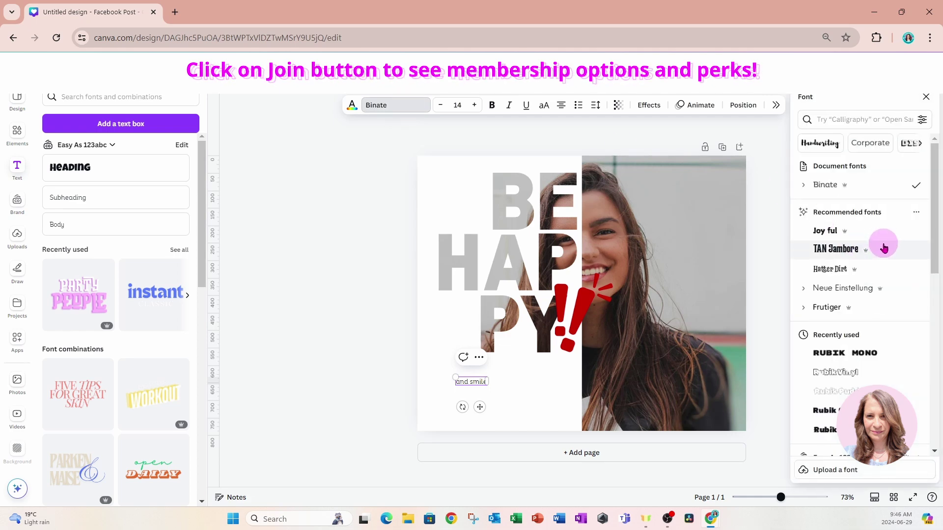
left_click(860, 119)
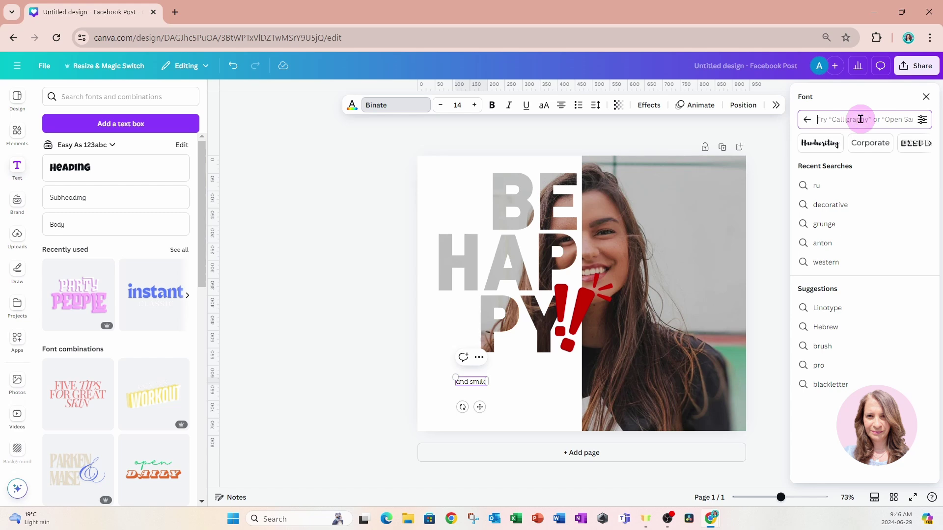
type("passionate")
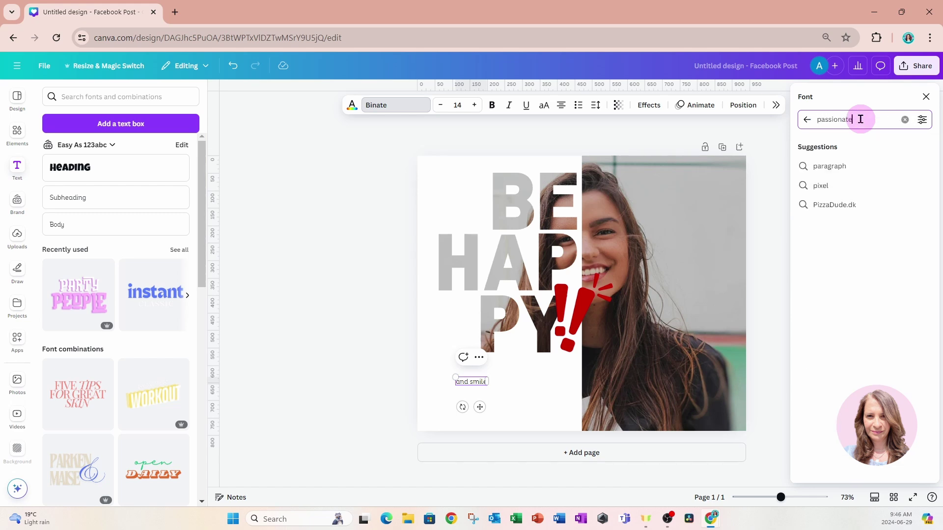
key("Return")
left_click(856, 167)
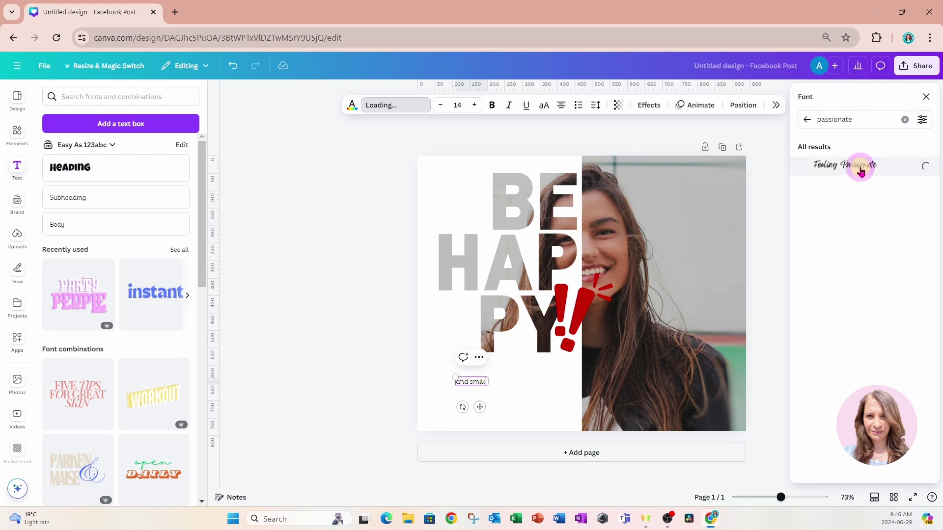
left_click_drag(458, 388, 483, 386)
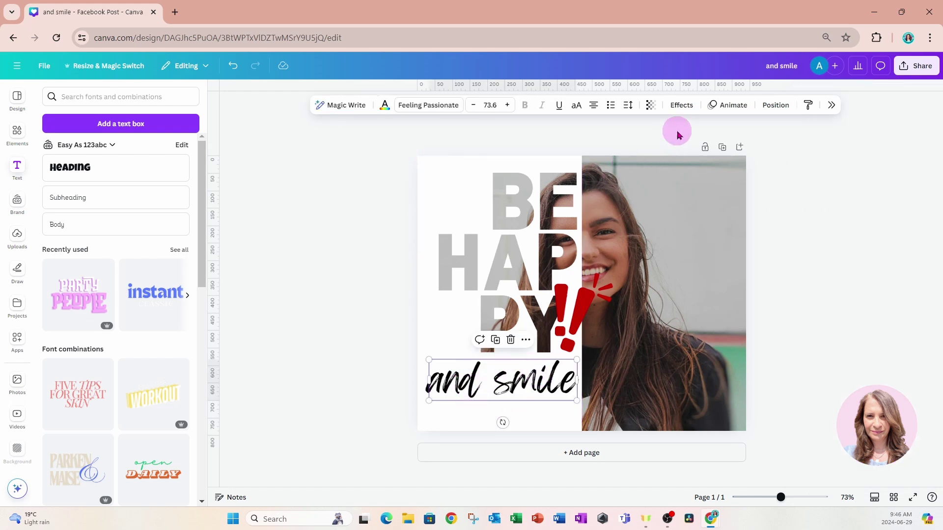
Step: Apply a red Shadow effect to 'and smile' with transparency raised to 95
left_click(682, 106)
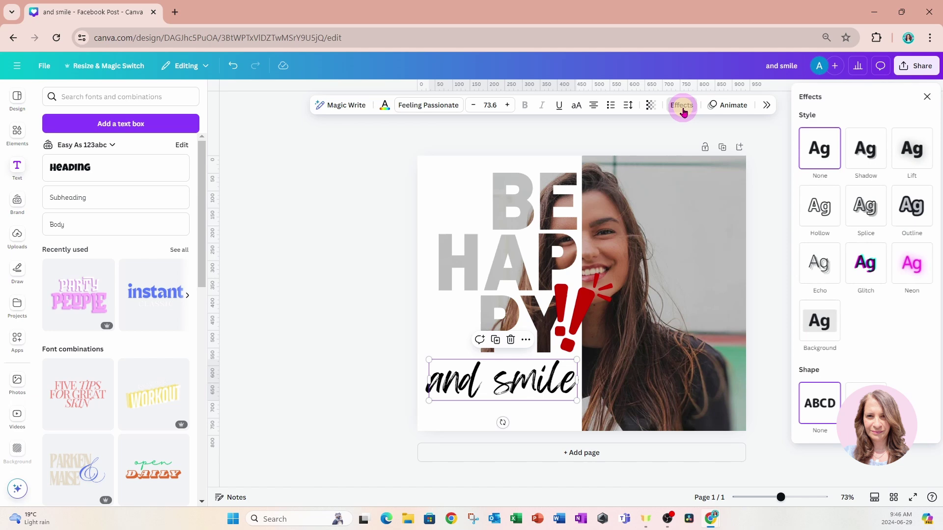
left_click(865, 148)
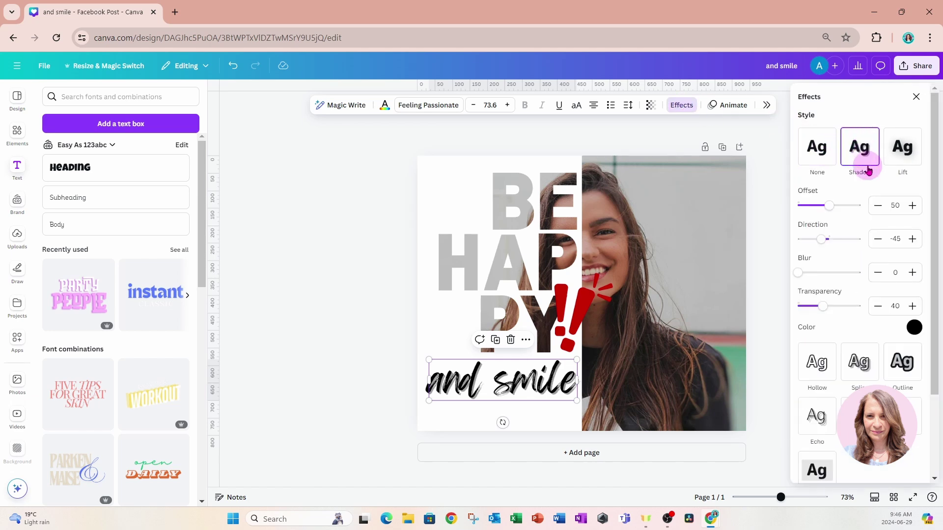
left_click(915, 328)
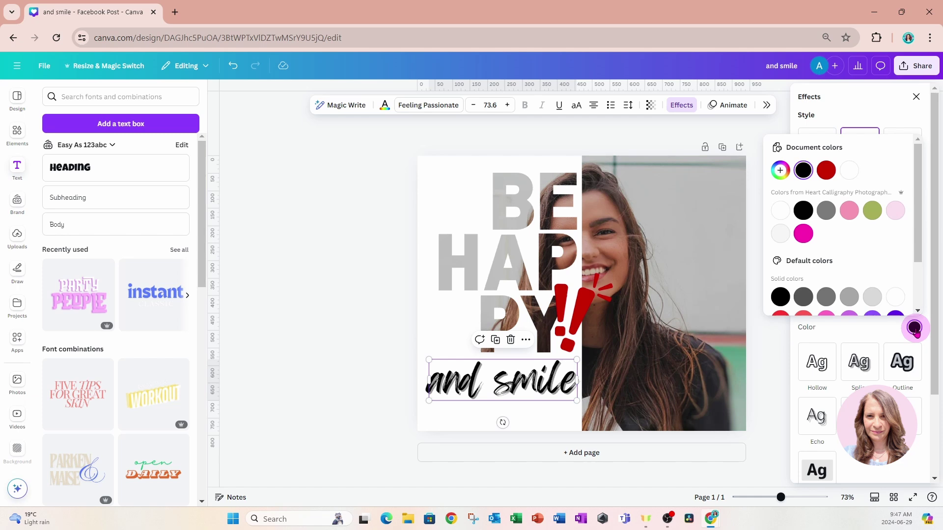
left_click(826, 171)
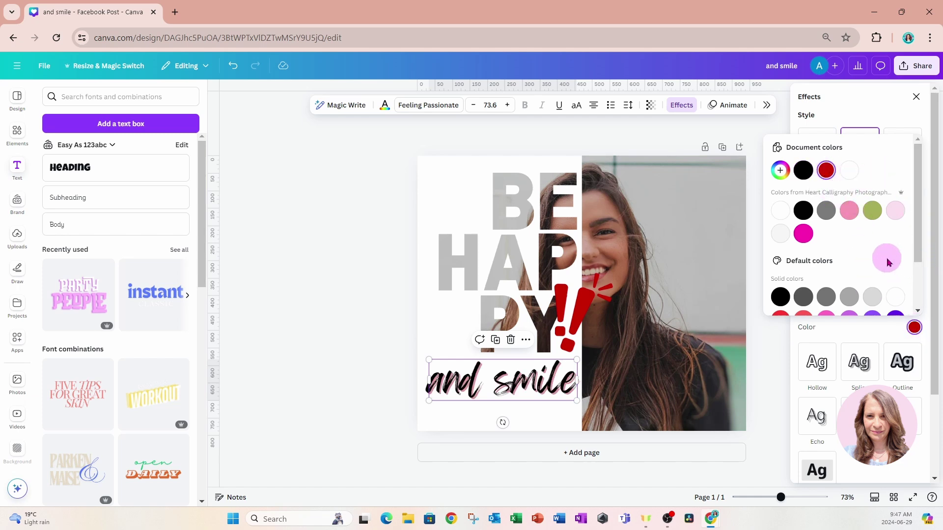
left_click(874, 95)
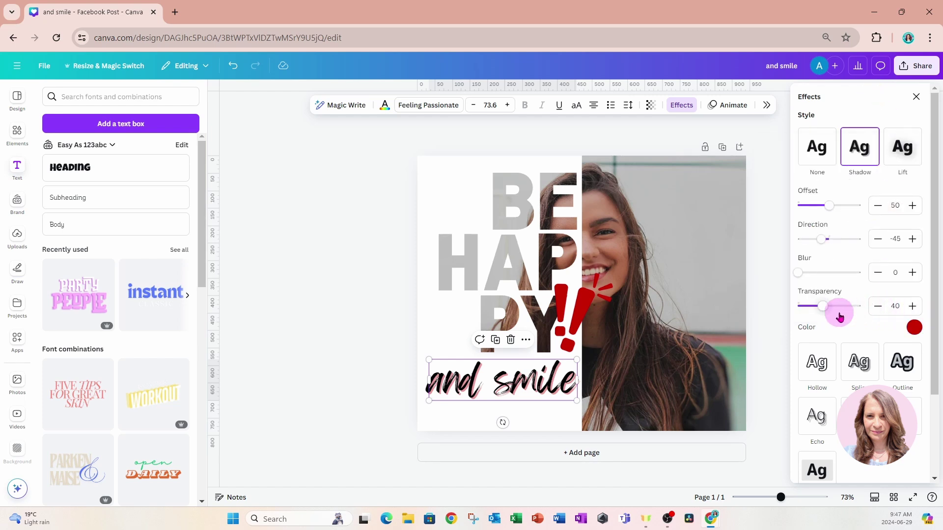
left_click_drag(820, 307, 857, 312)
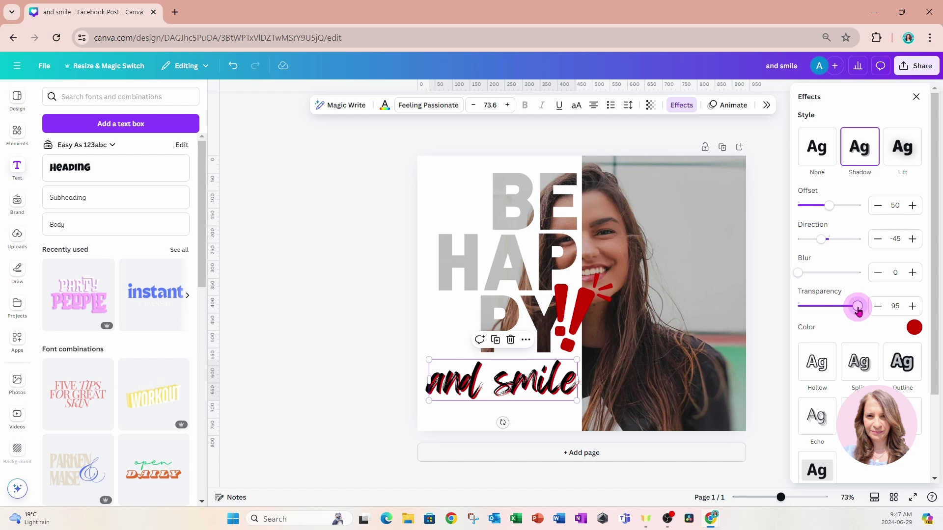
key("Escape")
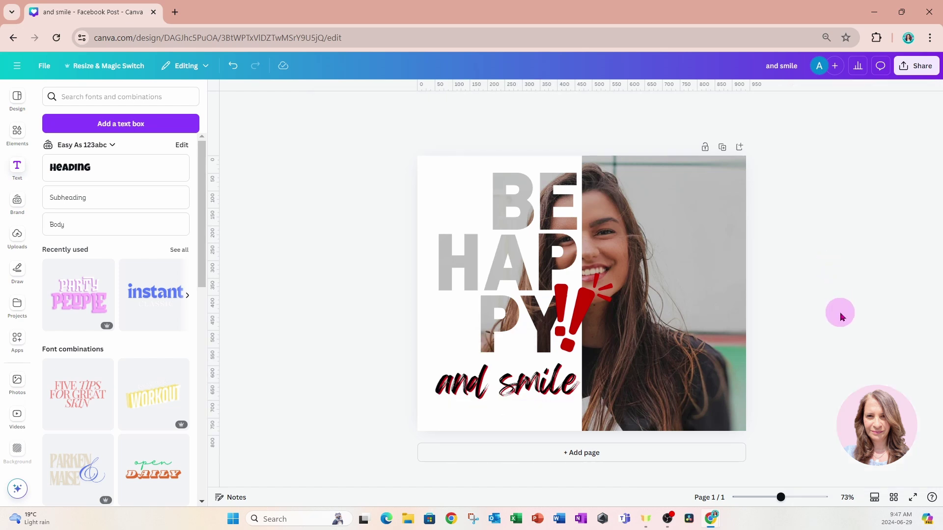